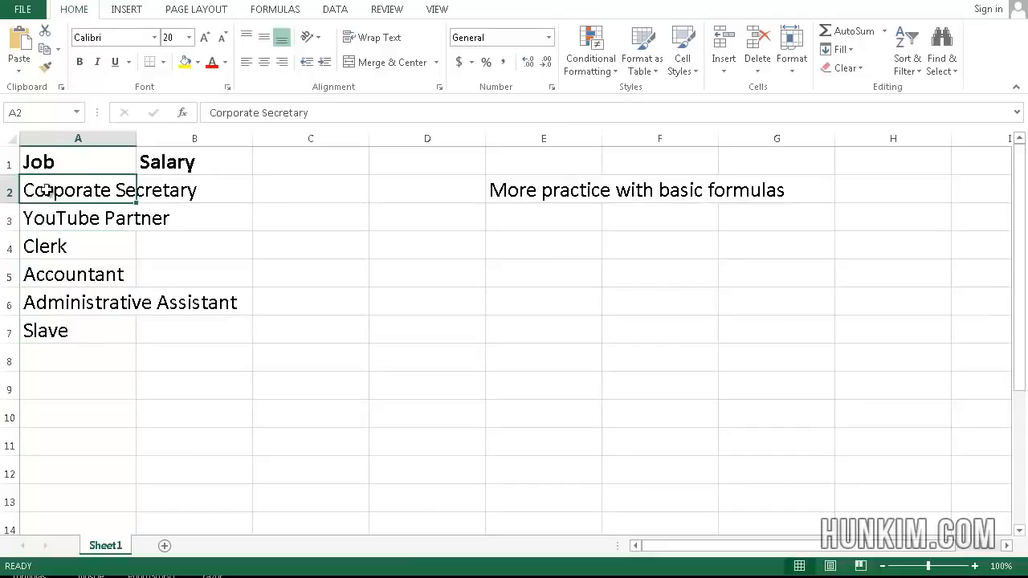
Step: Fill the Job and Salary header cells A1:B1 with yellow
left_click(64, 161)
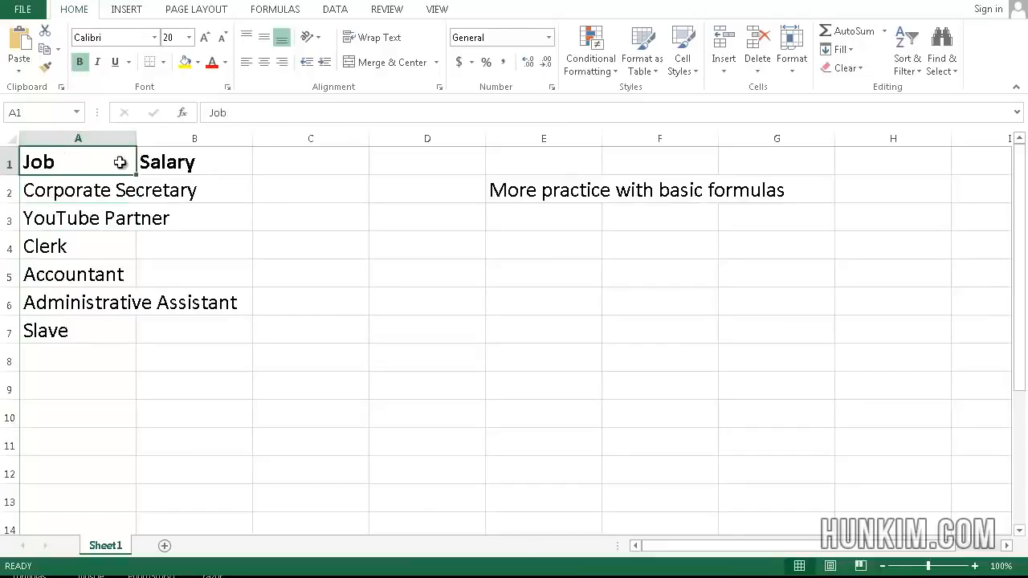
left_click_drag(145, 161, 76, 162)
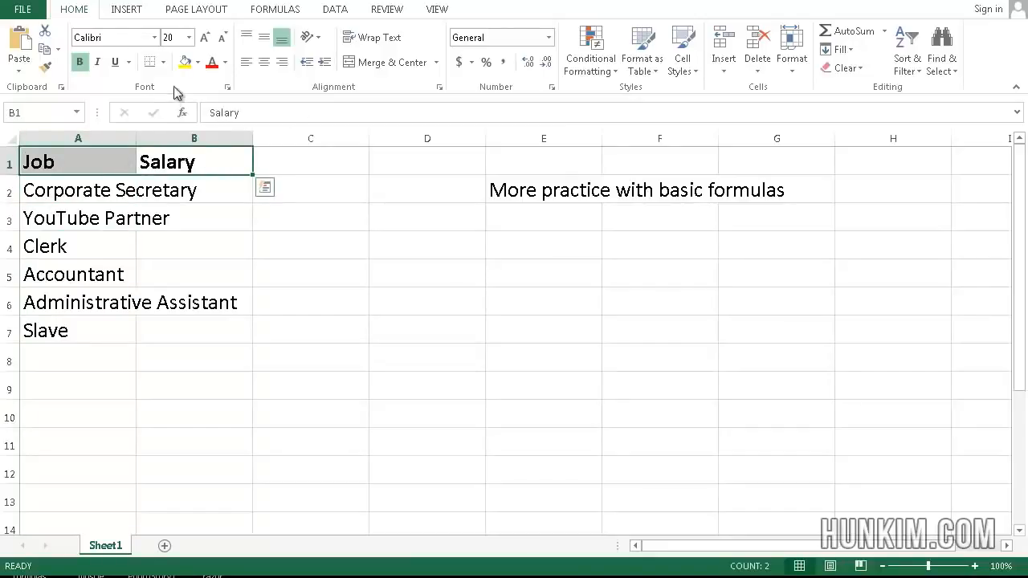
left_click(198, 61)
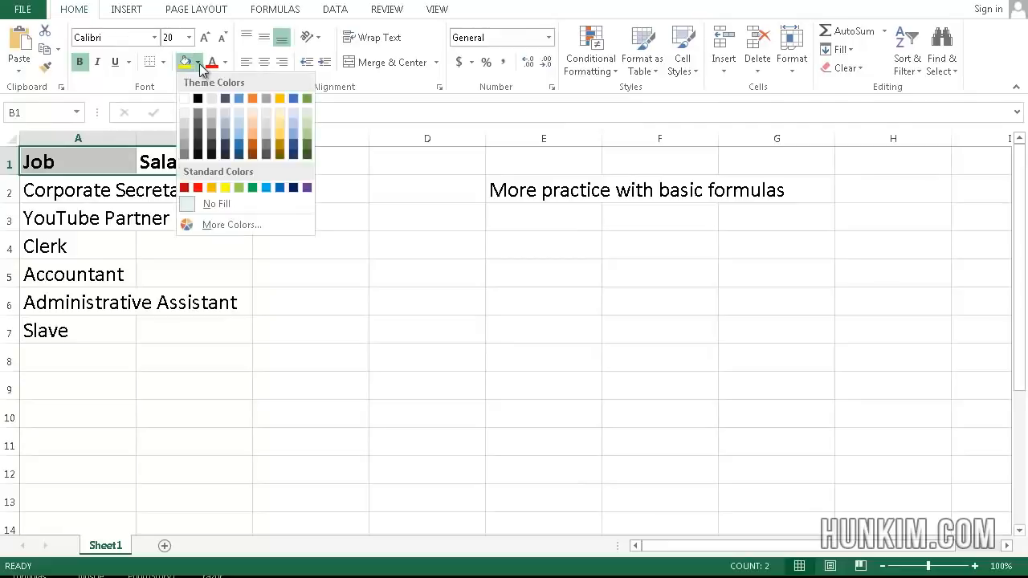
left_click(225, 187)
Step: Auto-fit column A so the longest job title fits
left_click(125, 216)
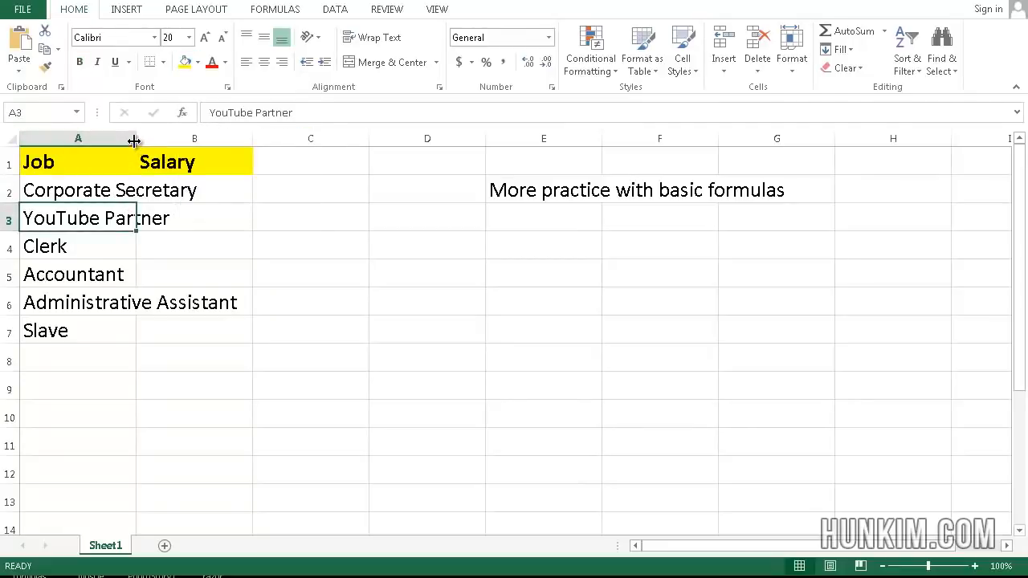
left_click_drag(135, 140, 164, 138)
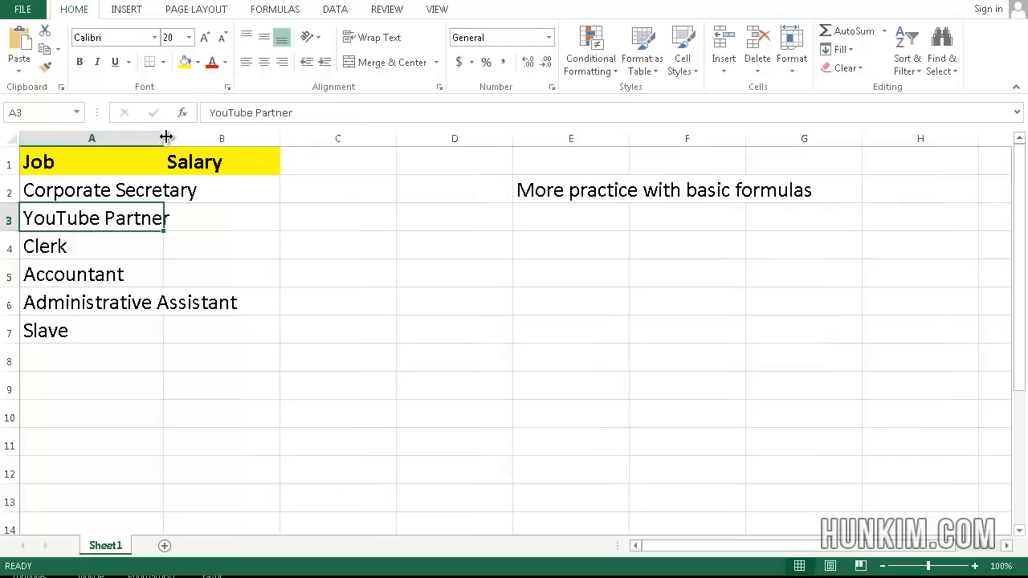
double_click(164, 138)
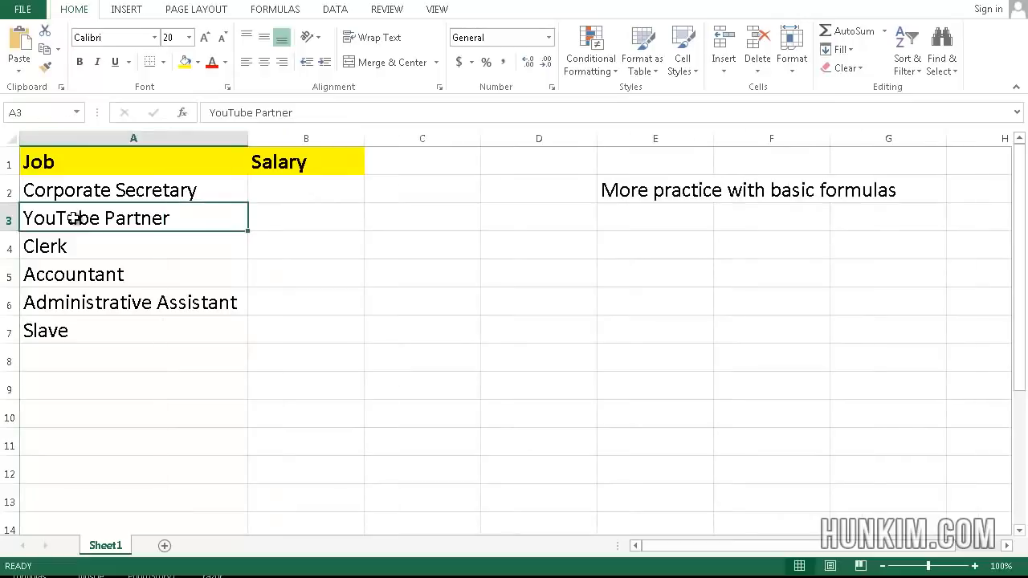
Step: Enter salaries 70000 and 100 in B2 and B3
left_click(282, 196)
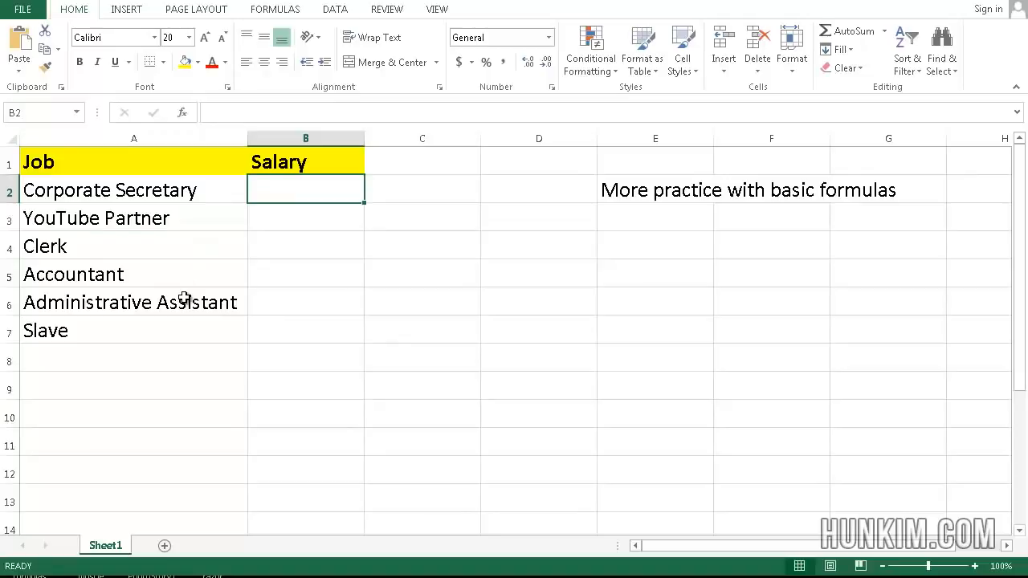
type("70000")
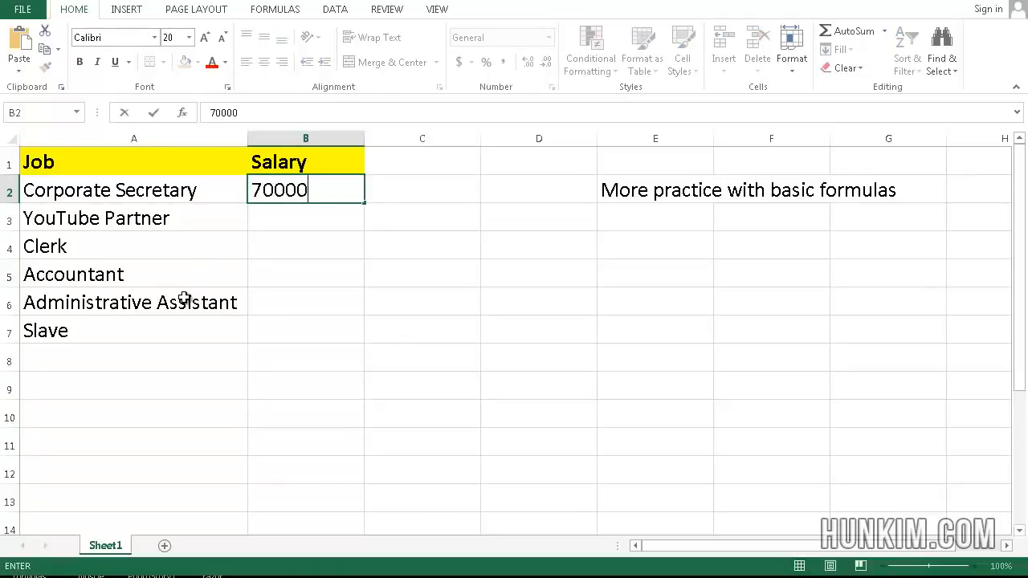
key("Return")
key("Up")
key("Down")
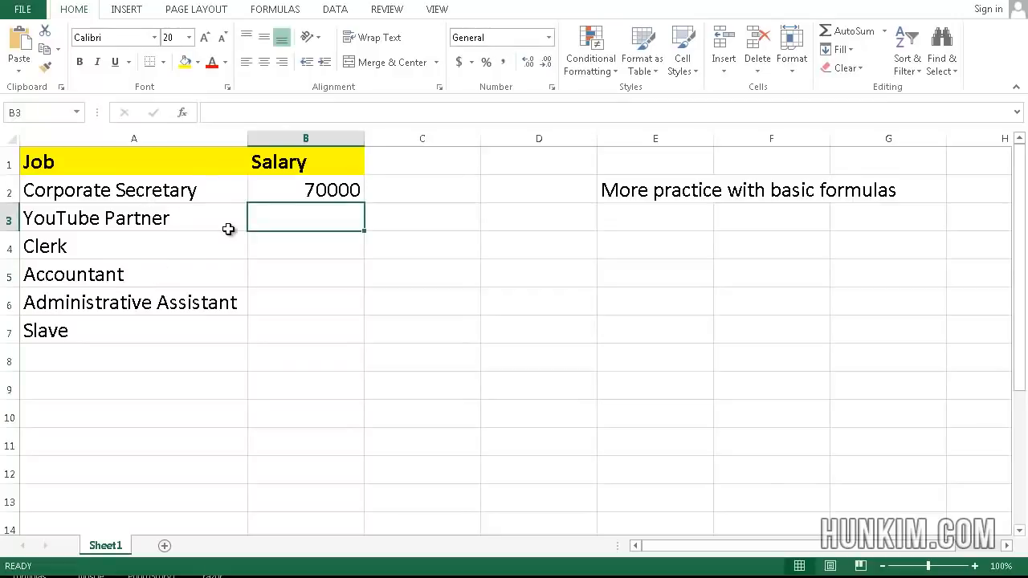
type("100")
key("Return")
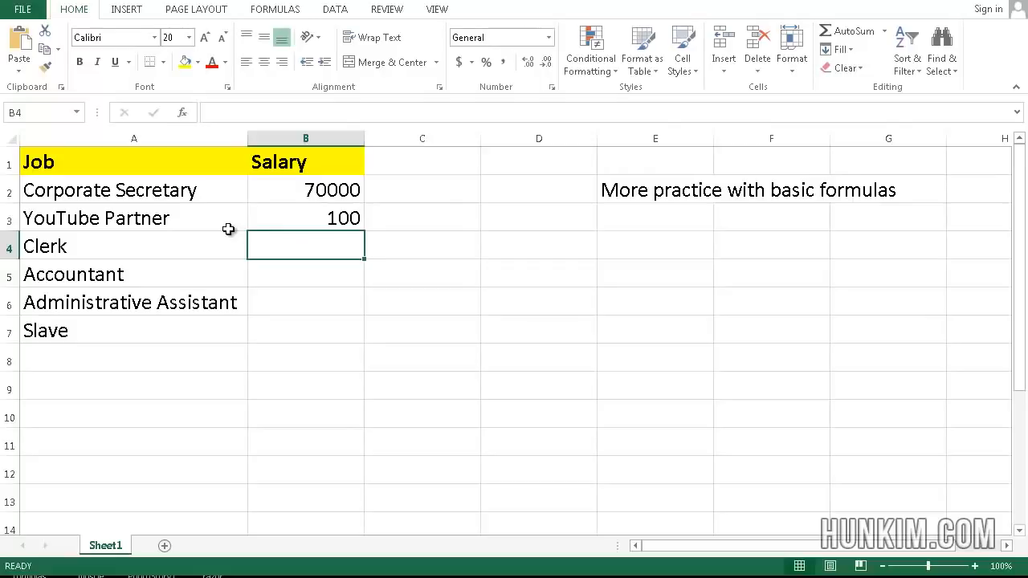
Step: Enter salaries 30000, 40000, 35000 and 1 in B4 through B7
left_click(285, 216)
left_click(292, 241)
type("30000")
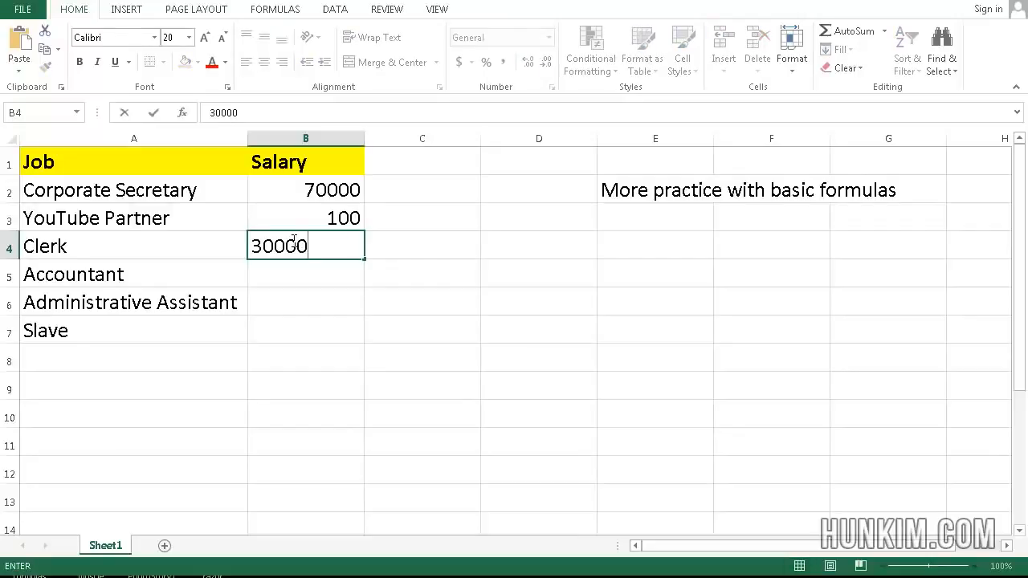
key("Return")
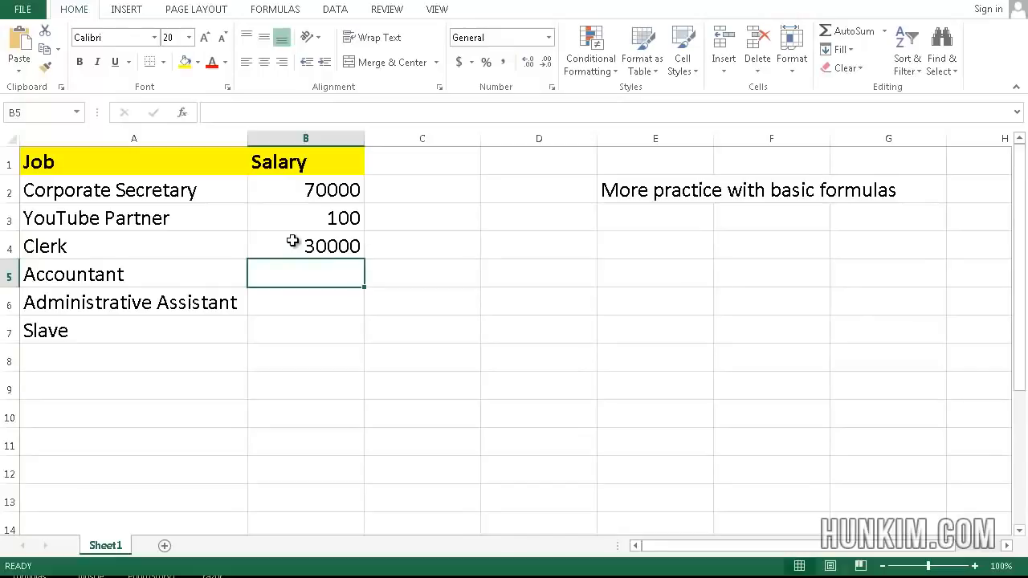
type("40000")
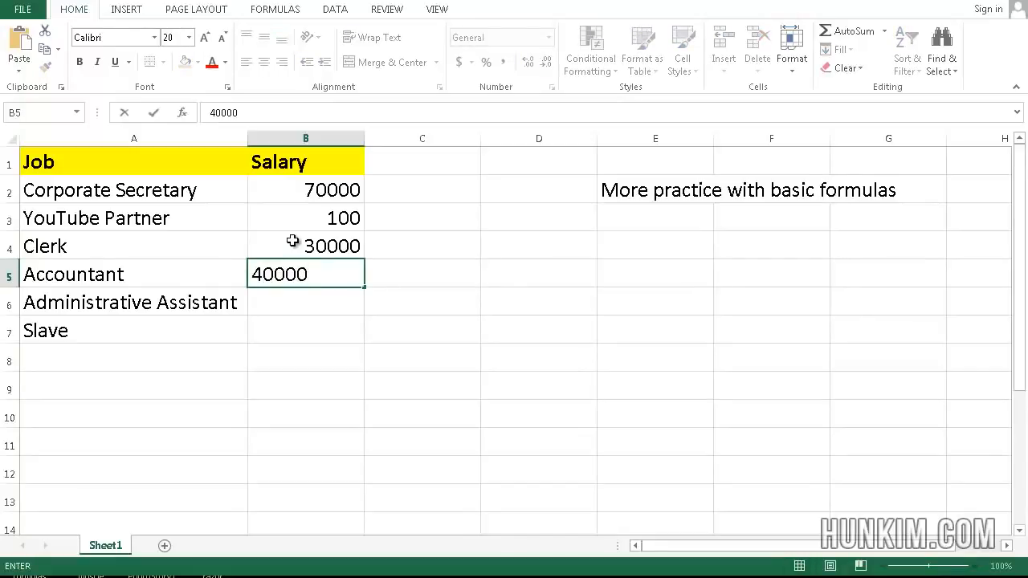
key("Return")
key("Up")
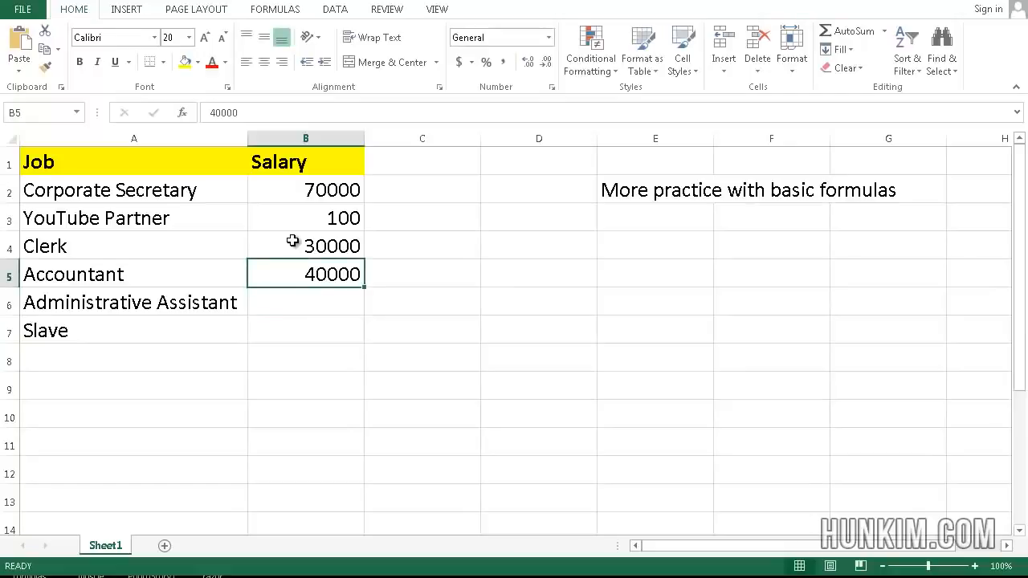
left_click(303, 295)
type("35000")
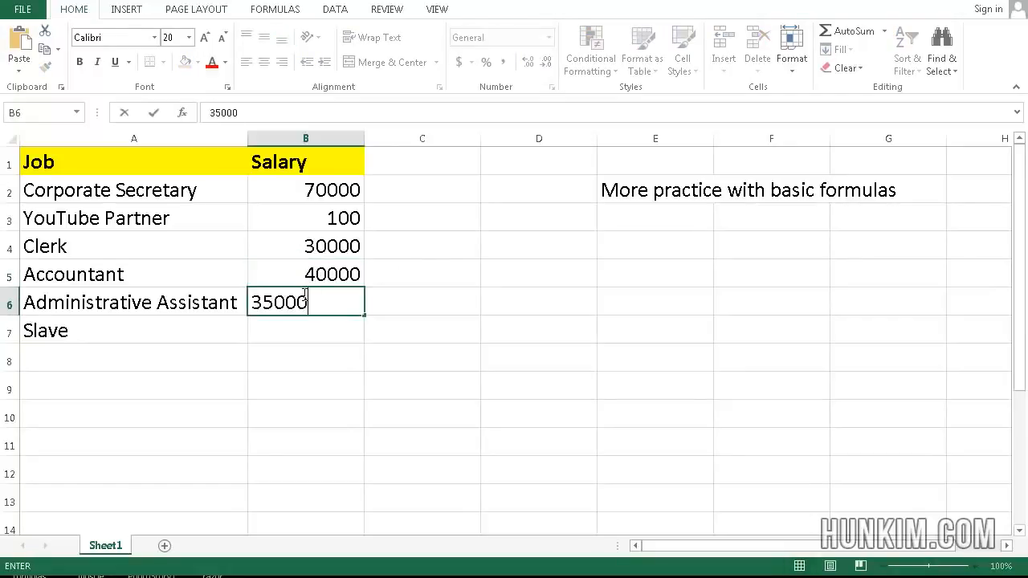
key("Return")
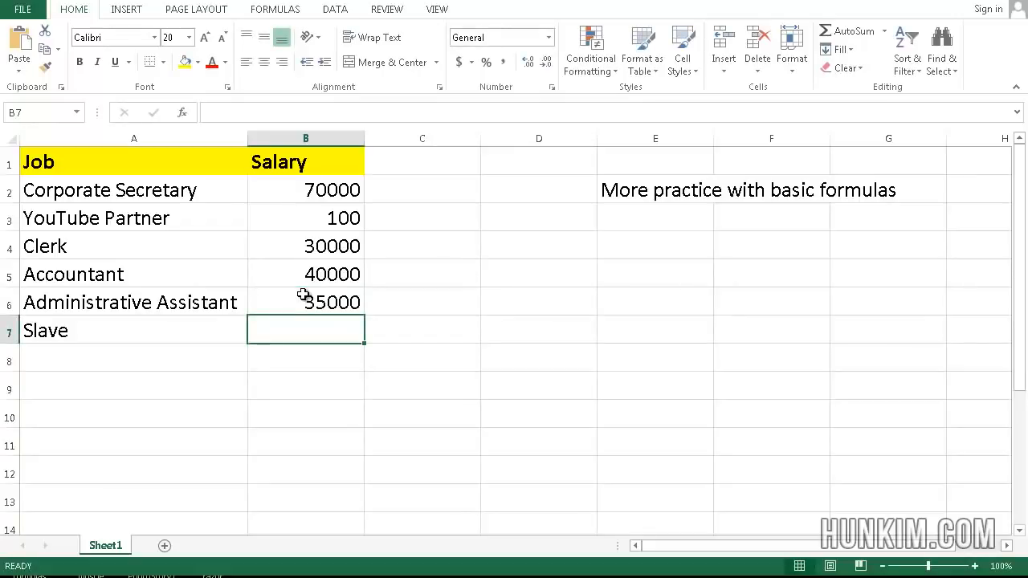
type("1")
key("Return")
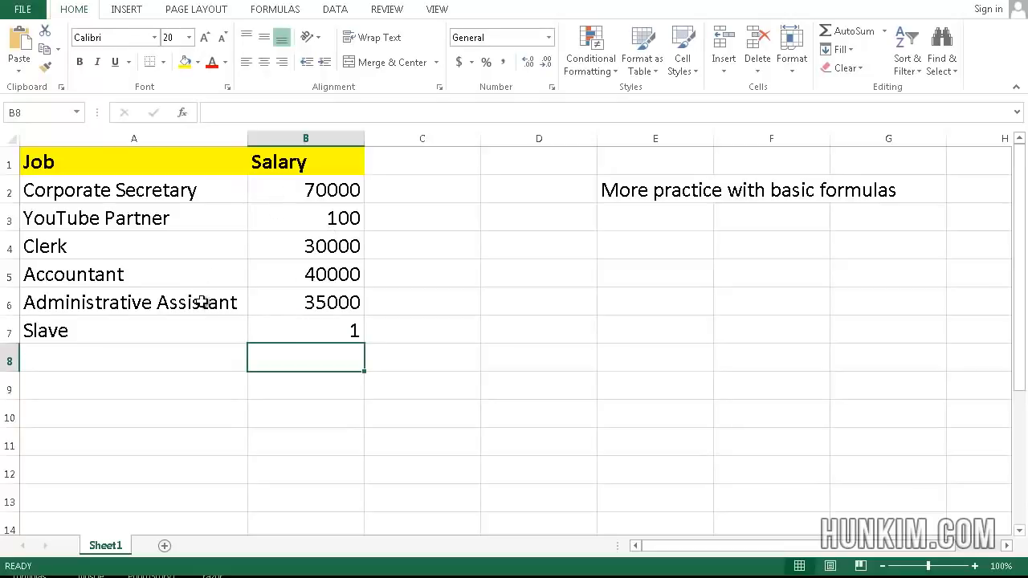
type("=")
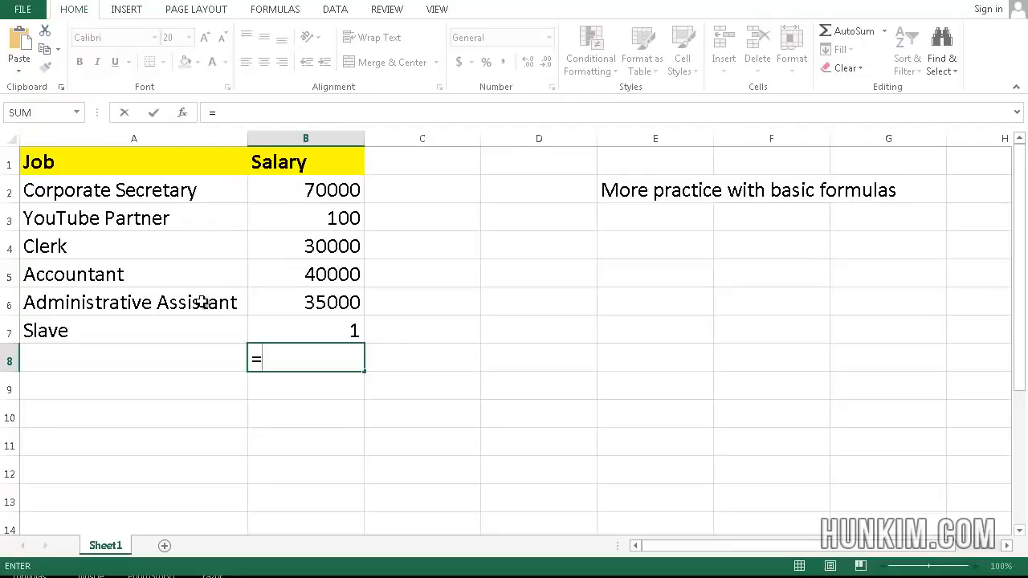
type("average")
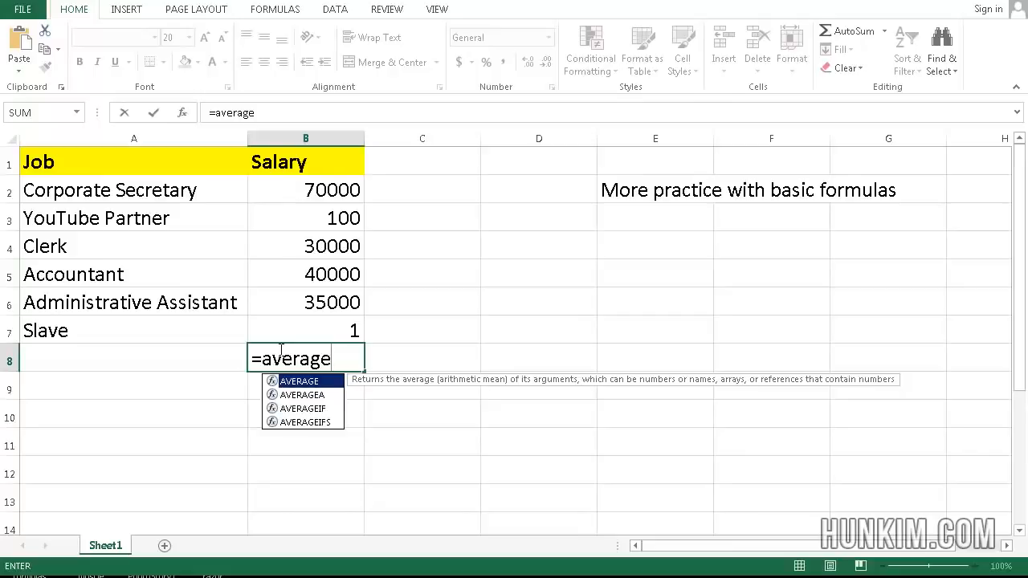
type("(")
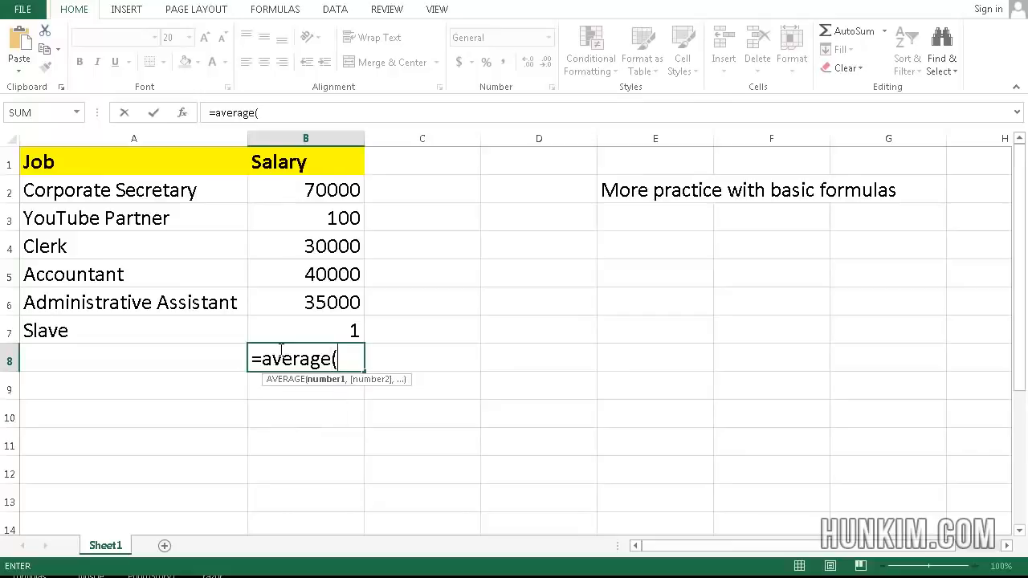
left_click(340, 203)
left_click_drag(340, 203, 340, 328)
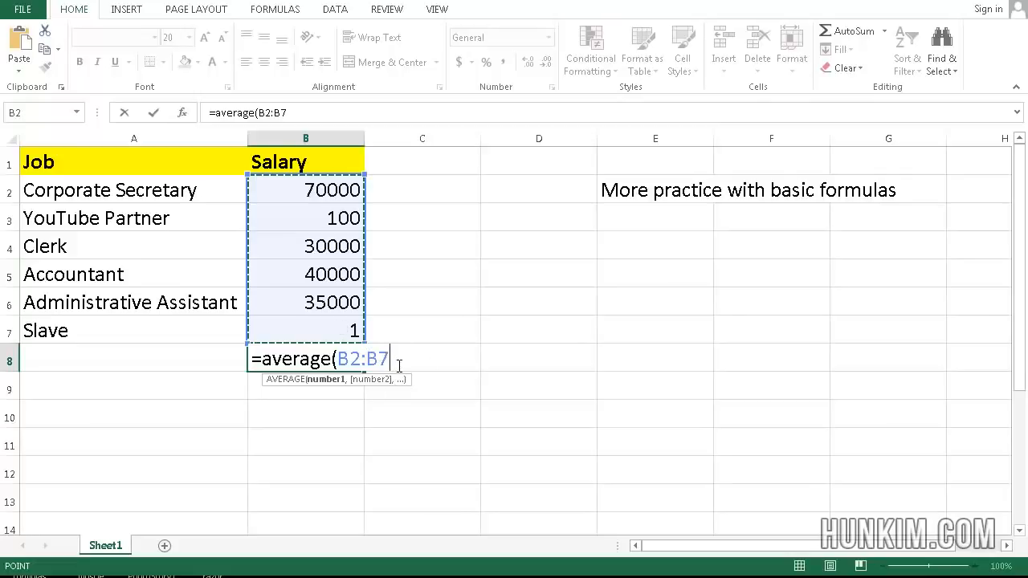
key("Return")
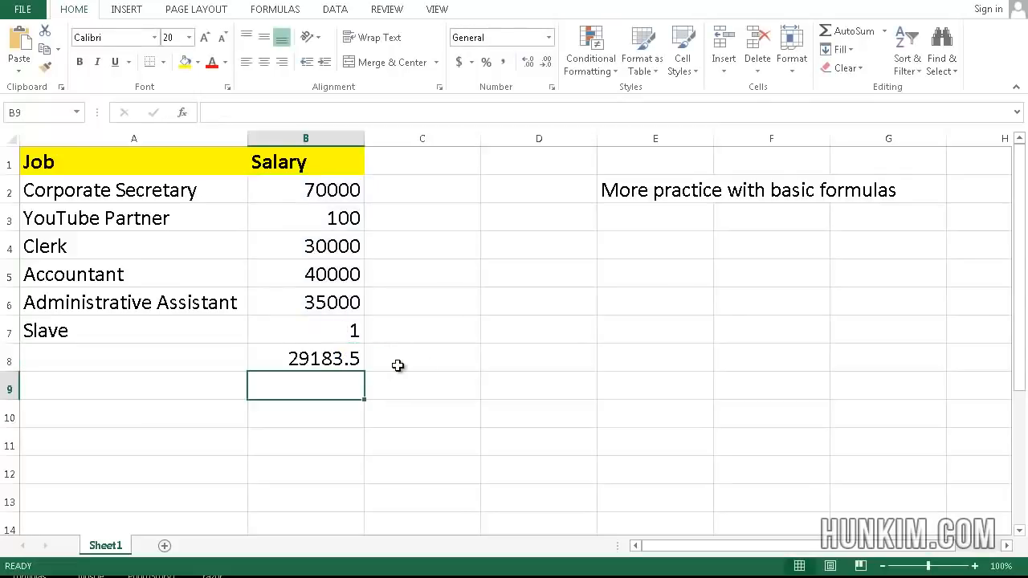
left_click(299, 359)
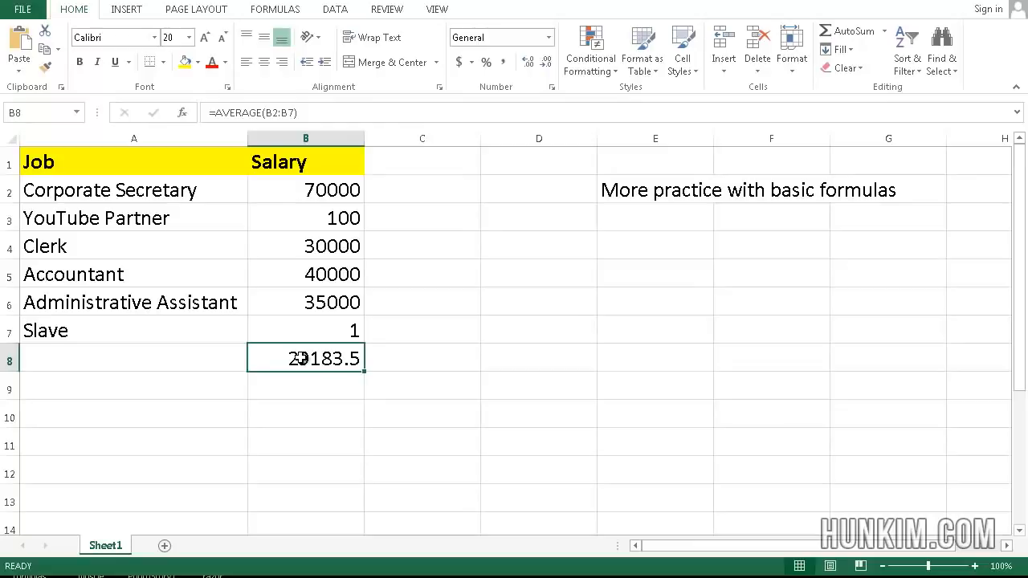
key("Delete")
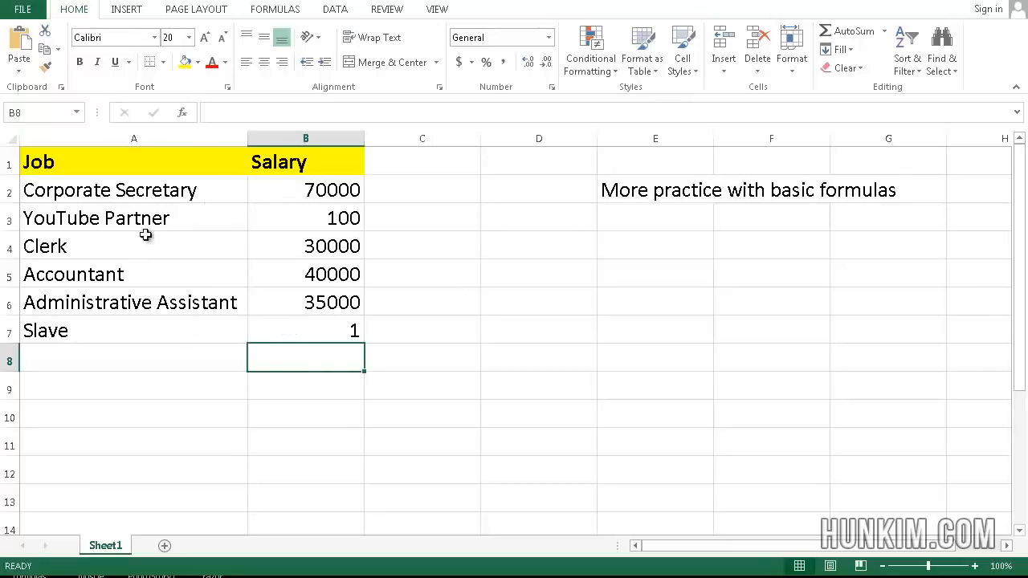
Step: Enter =MEDIAN(B2:B7) in B8 to get 32500, then clear B8 again
left_click(313, 333)
left_click(318, 363)
type("=")
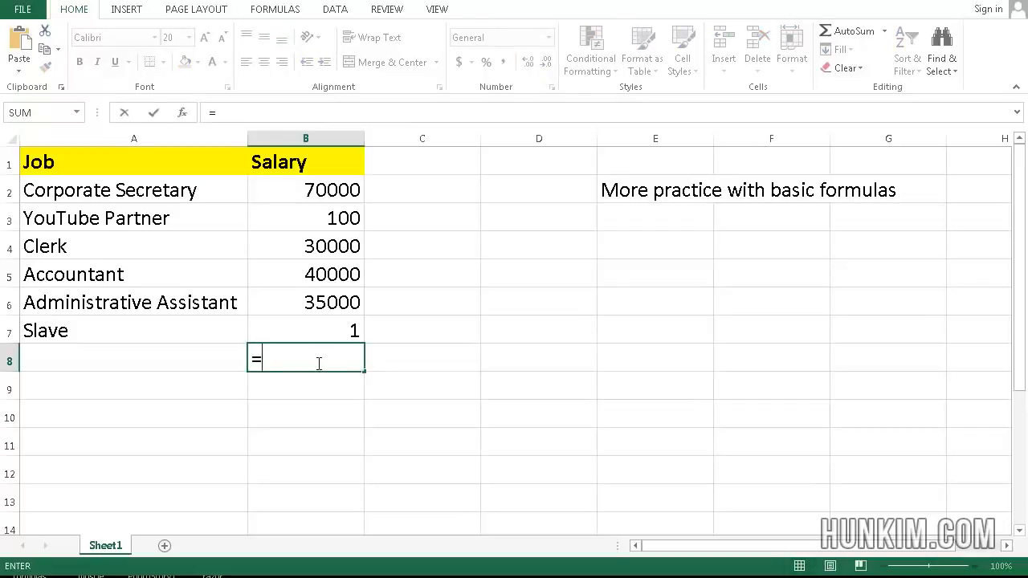
type("median")
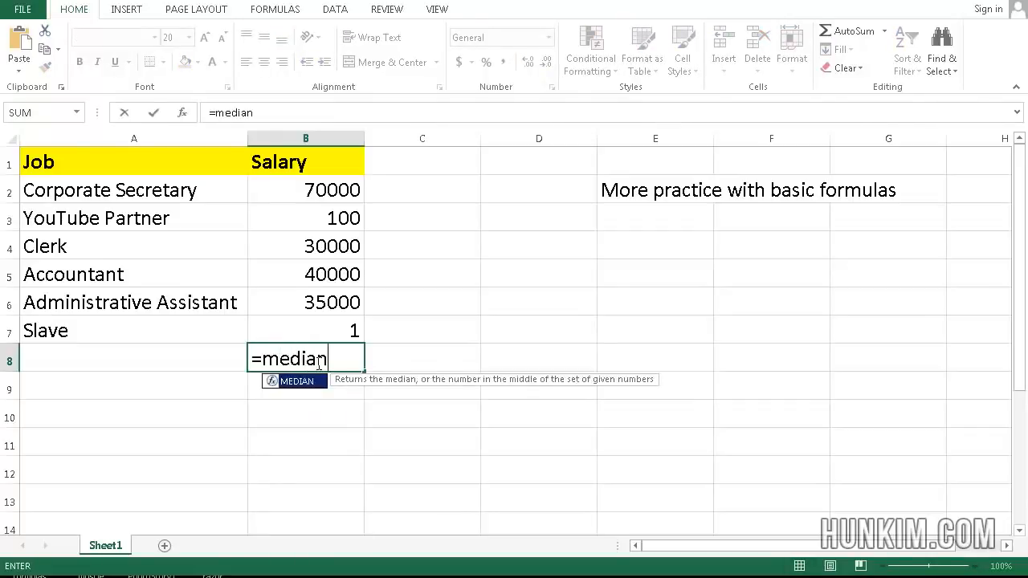
type("(")
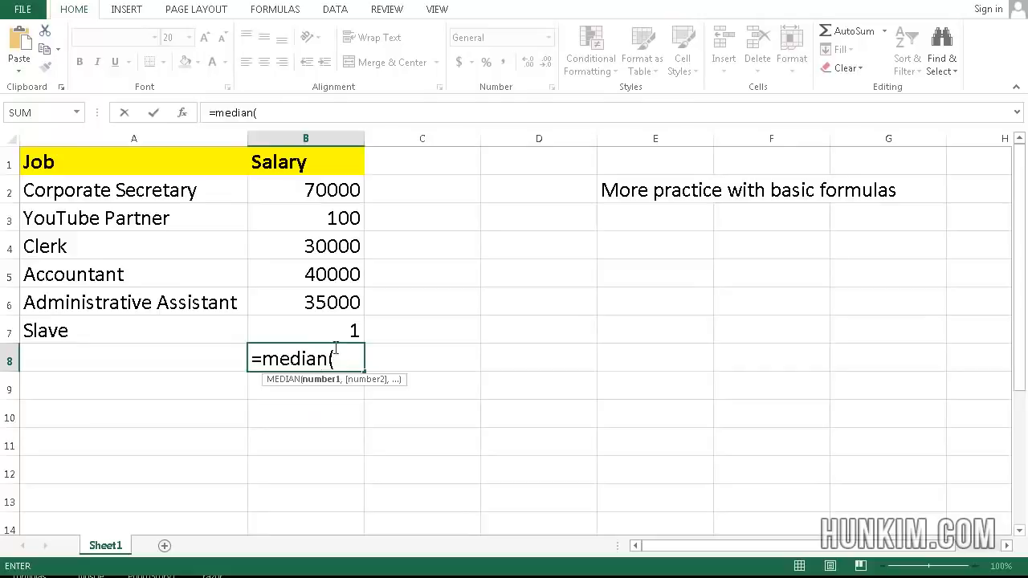
left_click(314, 198)
left_click_drag(314, 198, 327, 332)
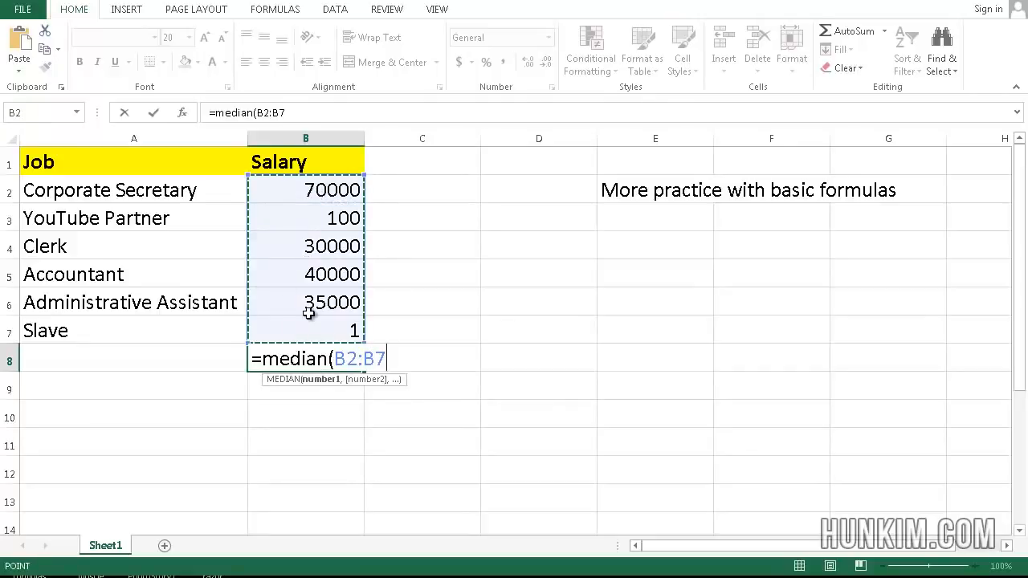
type(")")
key("Return")
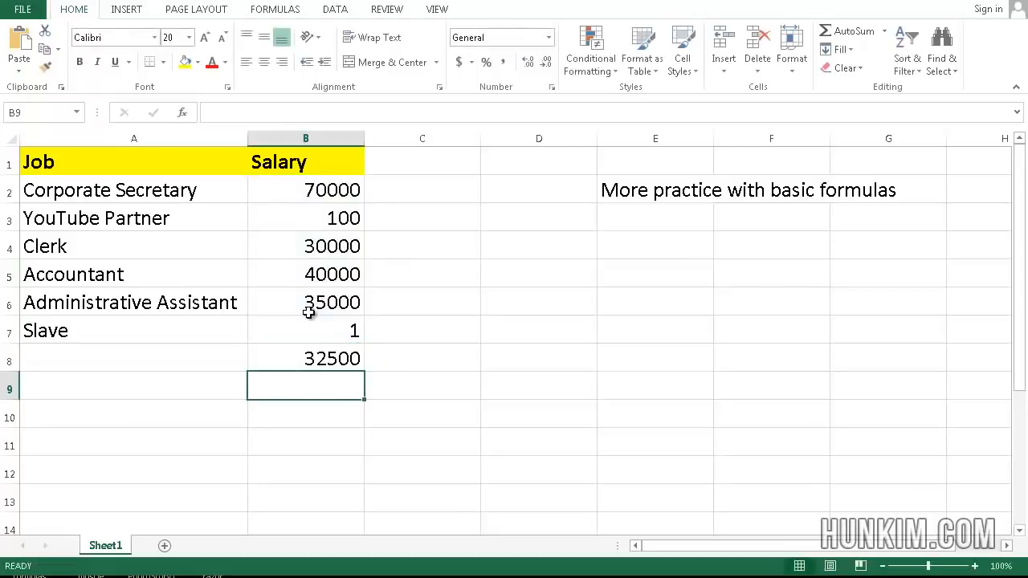
left_click(309, 356)
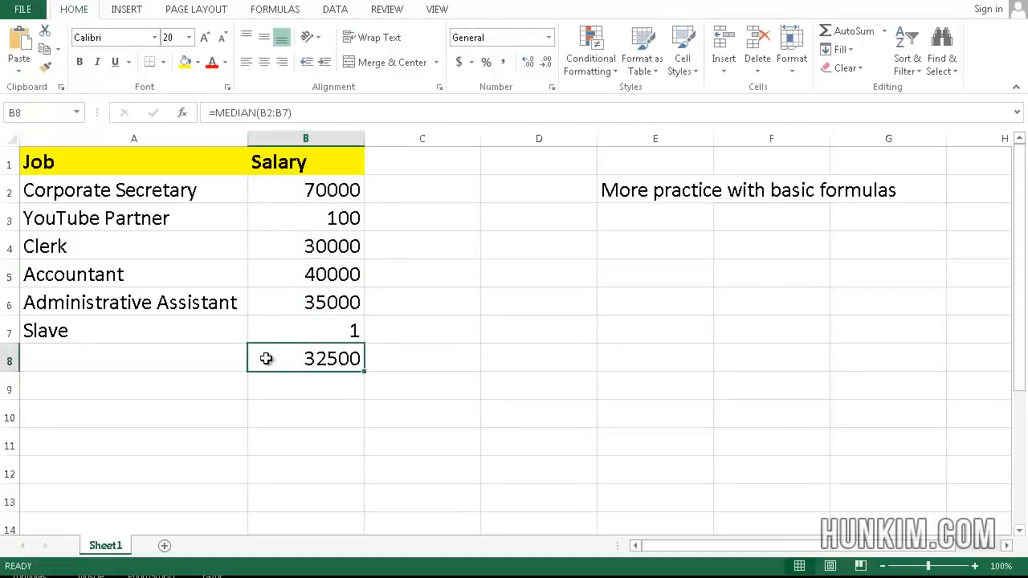
key("Delete")
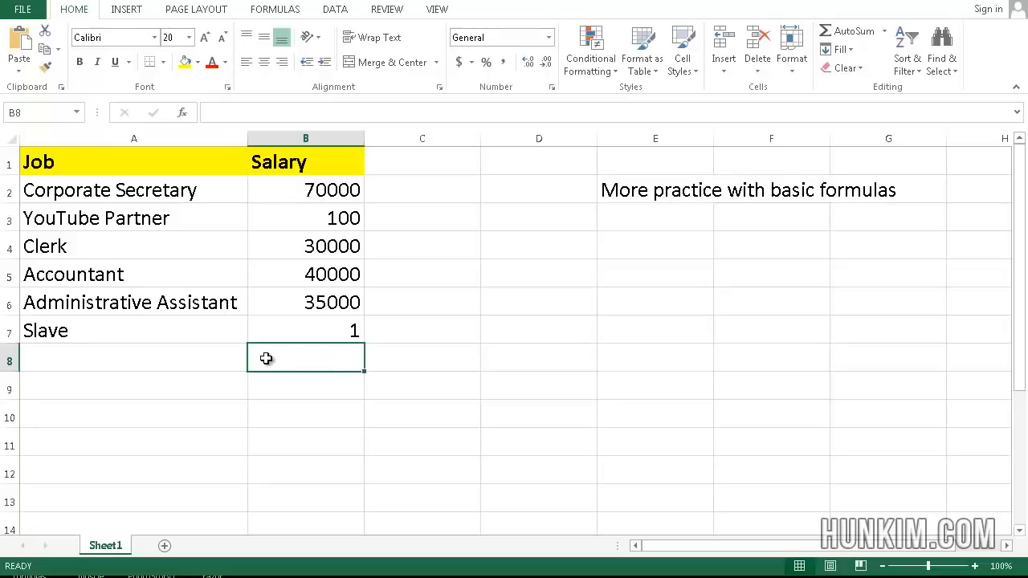
Step: Replace the job titles in A2:A7 with aaa, bbb, ccc, ddd, eee and fff
key("Up")
key("Down")
key("Left")
key("Up")
key("Up")
key("Up")
key("Up")
key("Up")
key("Up")
key("Up")
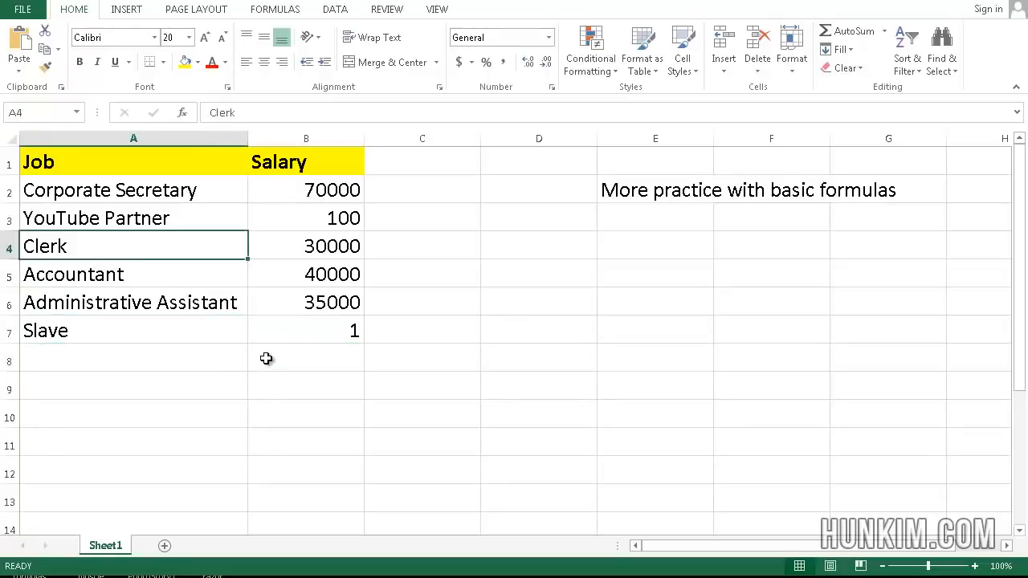
key("Down")
type("aaa")
key("Return")
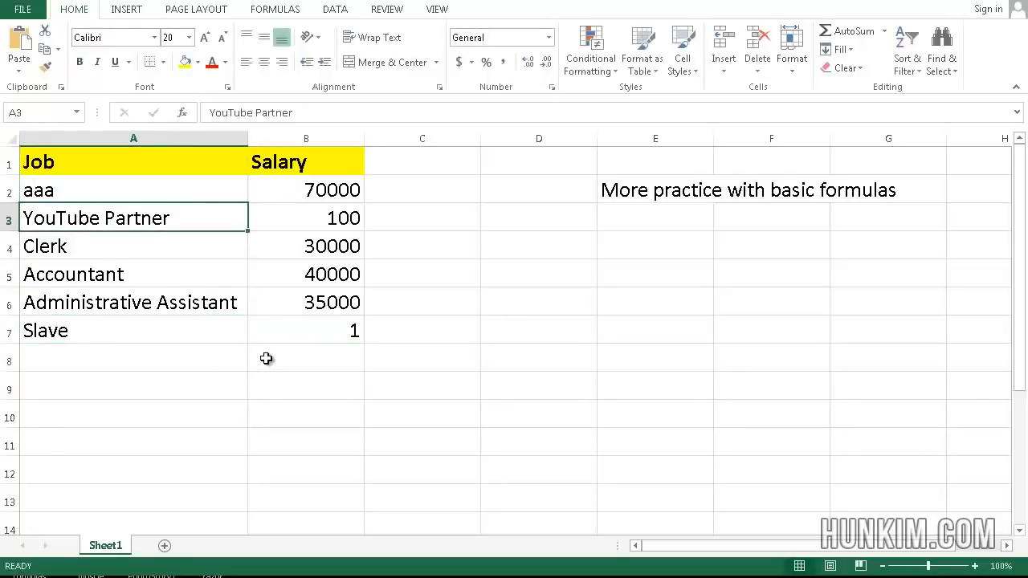
type("bbb")
key("Return")
type("b")
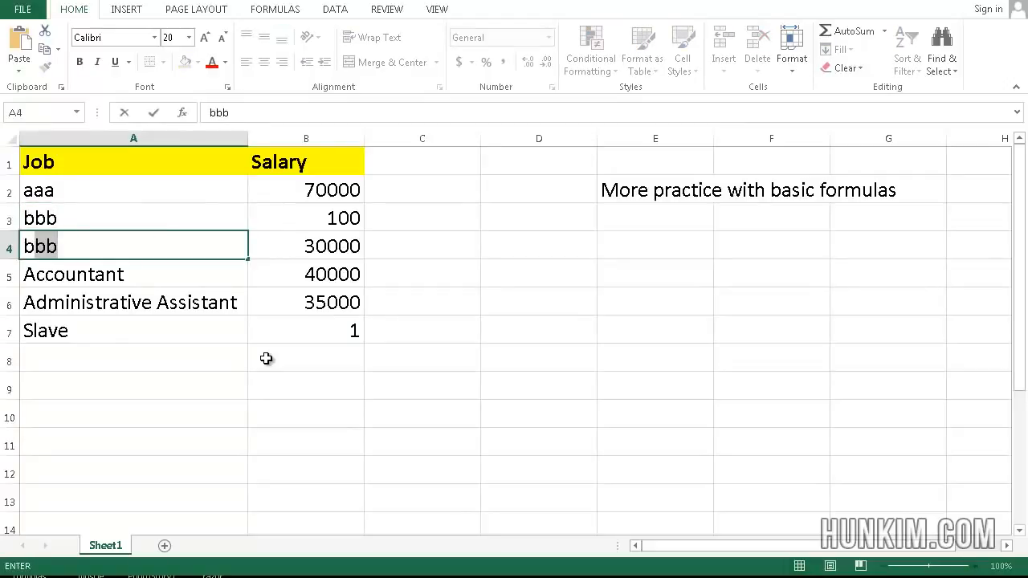
key("BackSpace")
key("BackSpace")
type("ccc")
key("Return")
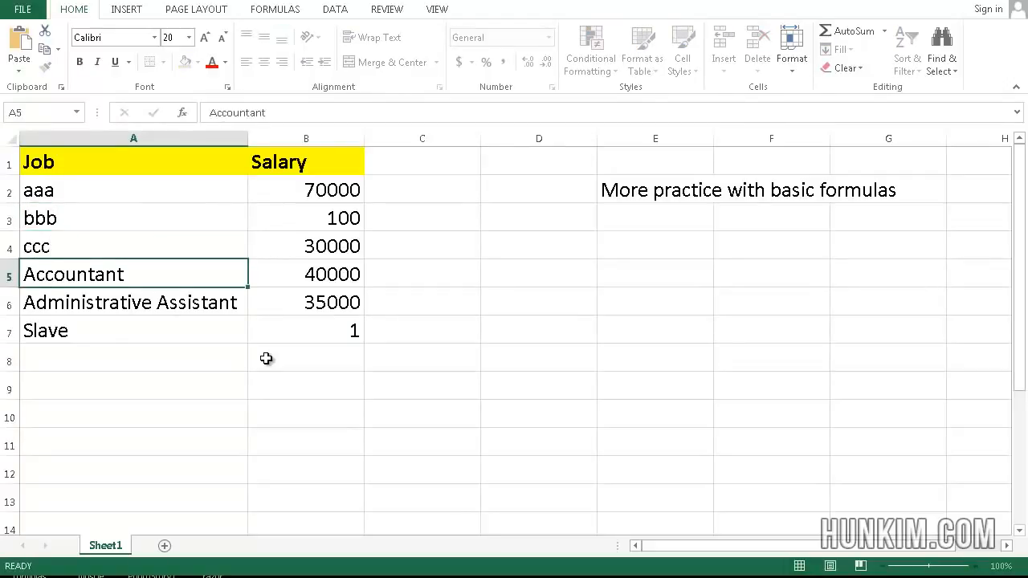
type("ddd")
key("Return")
type("eee")
key("Return")
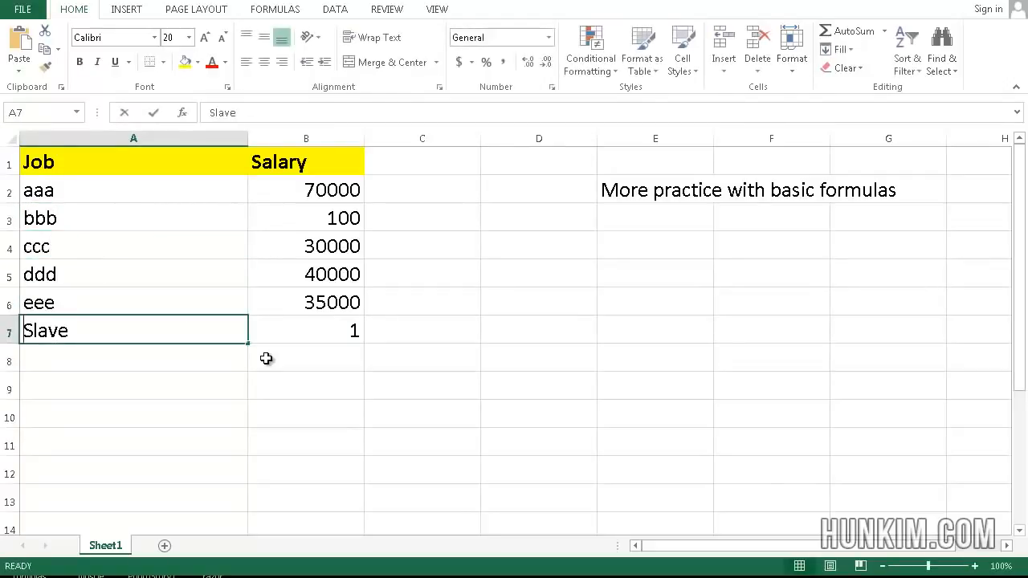
type("fff")
key("Return")
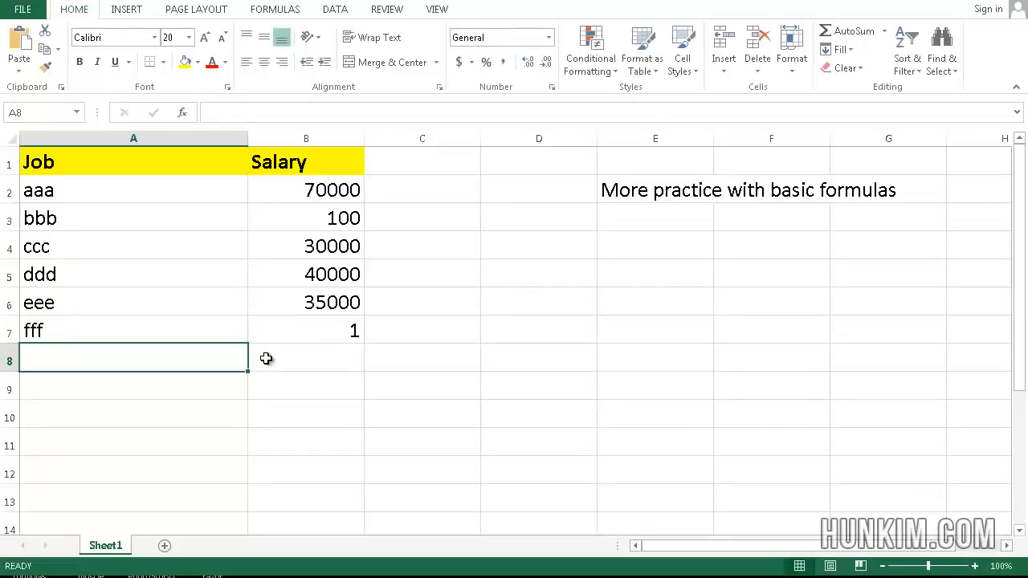
Step: Add job ggg in A8 with a salary of 5000000 in B8
type("ggg")
key("ctrl+Return")
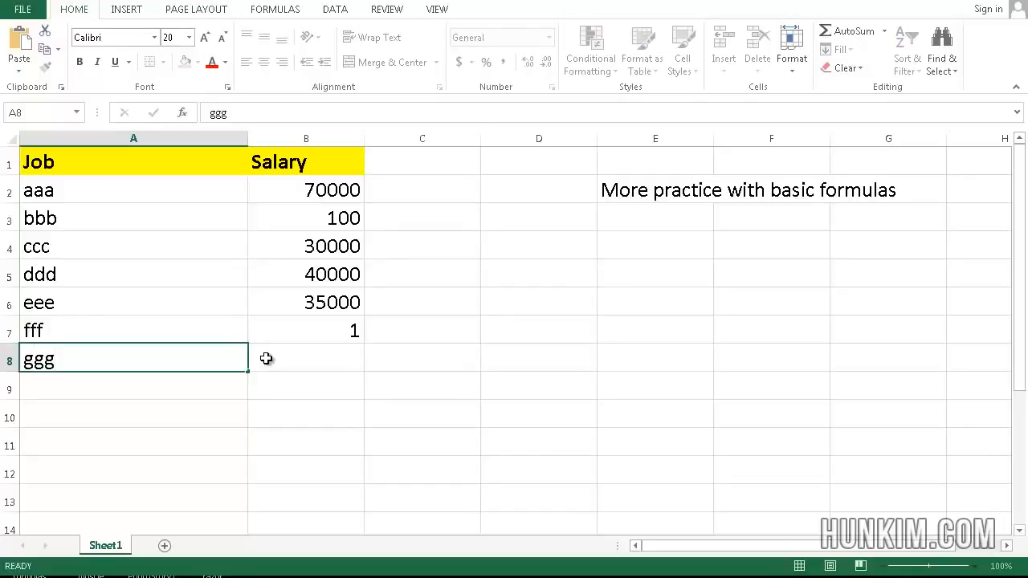
left_click(266, 359)
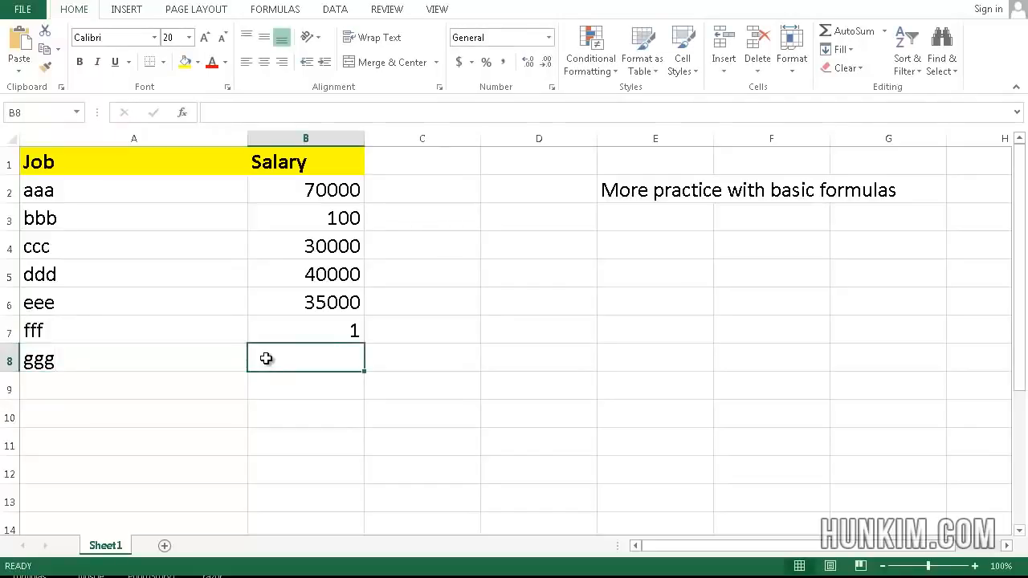
type("50")
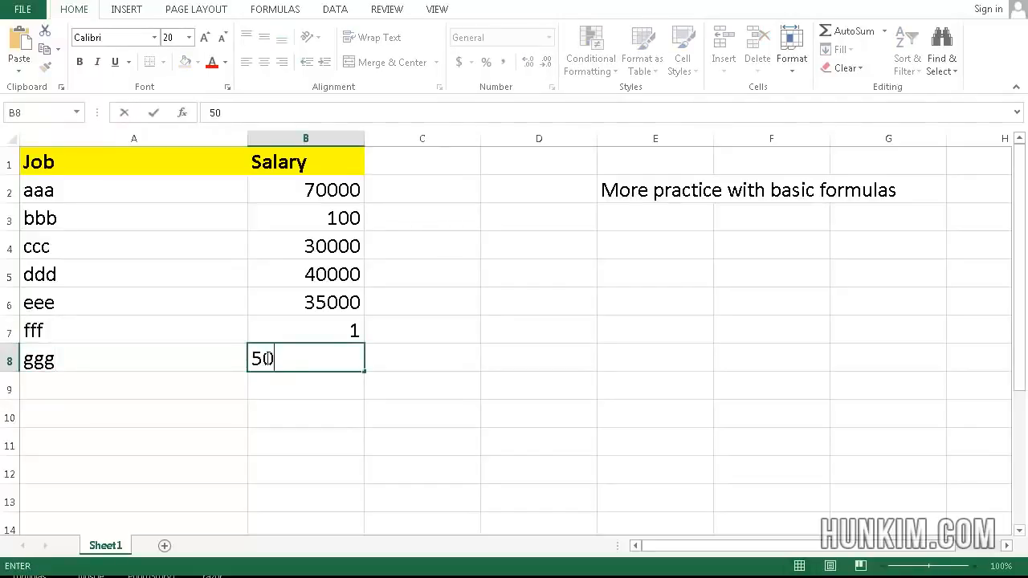
type("00000")
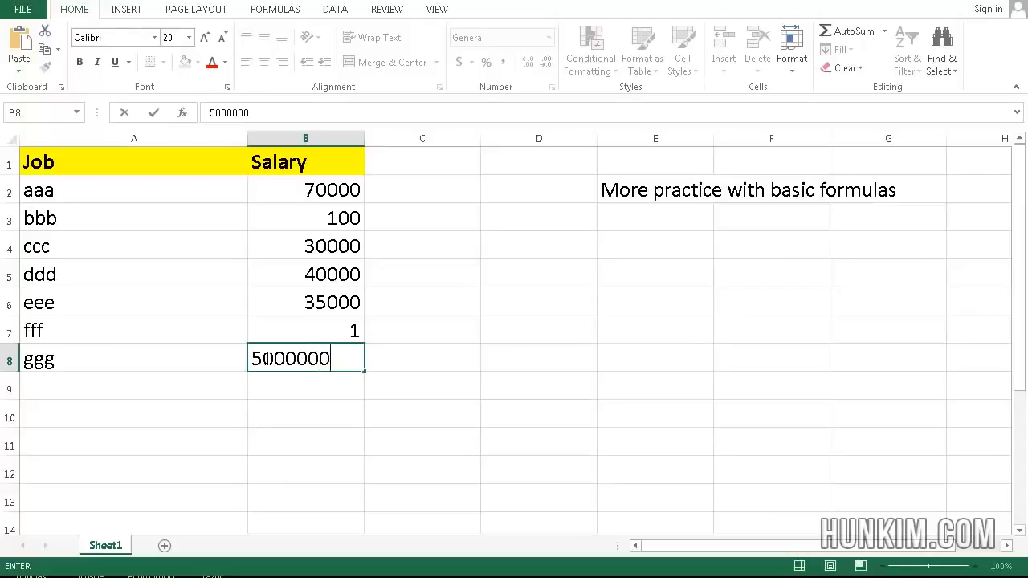
key("Return")
left_click(266, 359)
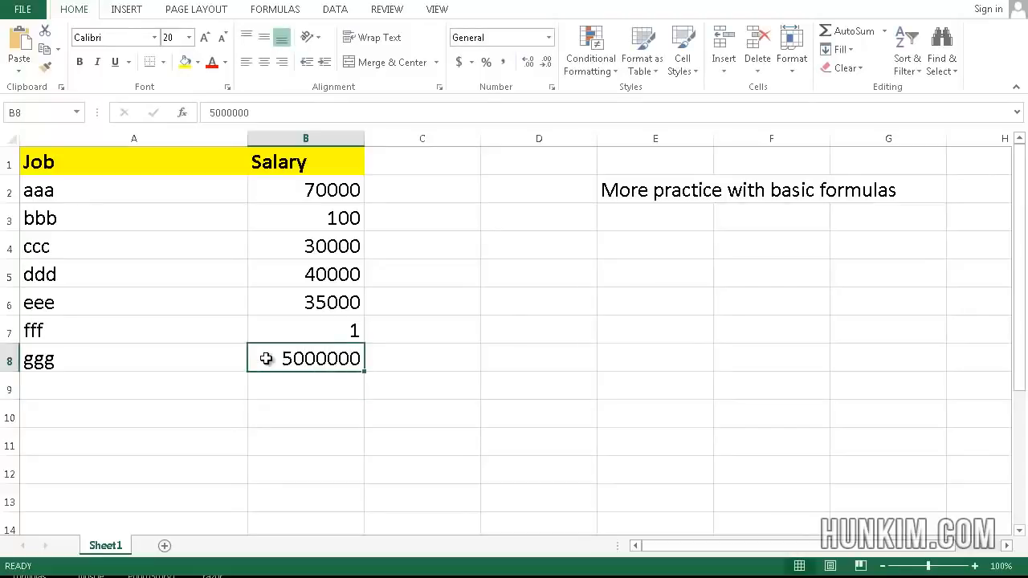
left_click(336, 387)
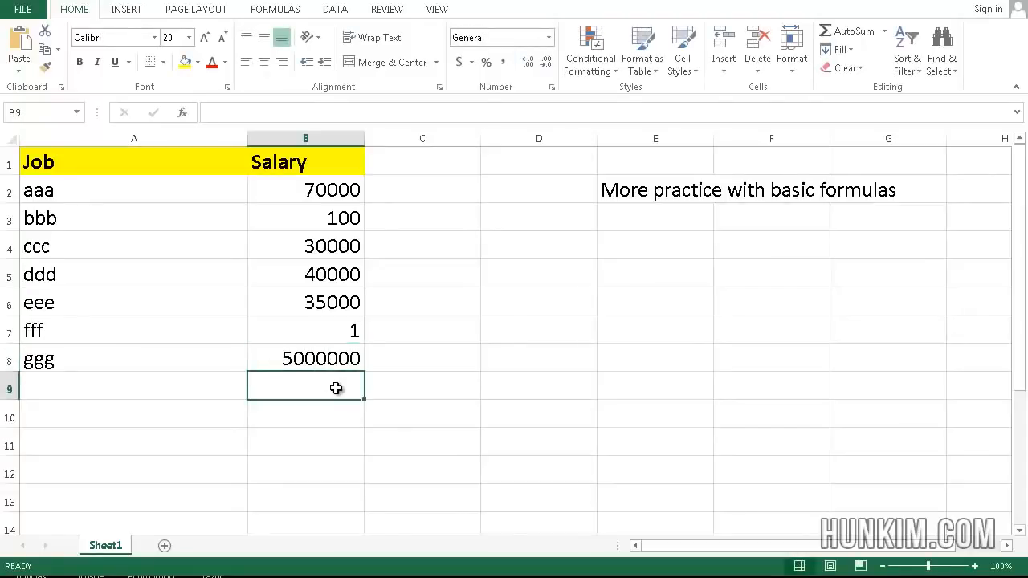
Step: Insert =AVERAGE(B2:B8) in B9 using AutoSum's Average, giving 739300.14
type("=average(")
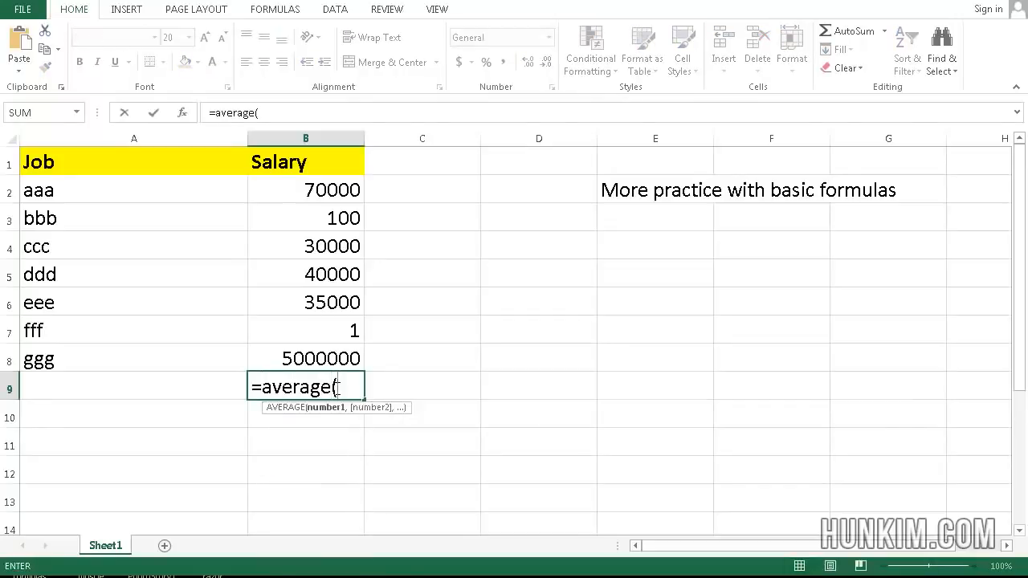
key("BackSpace")
key("BackSpace")
key("BackSpace")
key("BackSpace")
key("BackSpace")
key("BackSpace")
key("BackSpace")
key("BackSpace")
key("BackSpace")
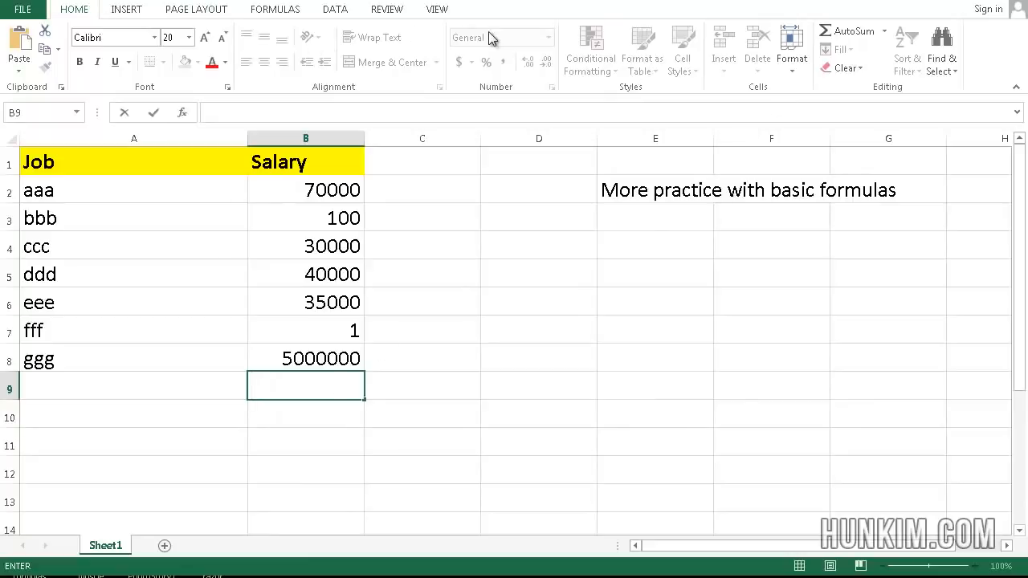
left_click(886, 29)
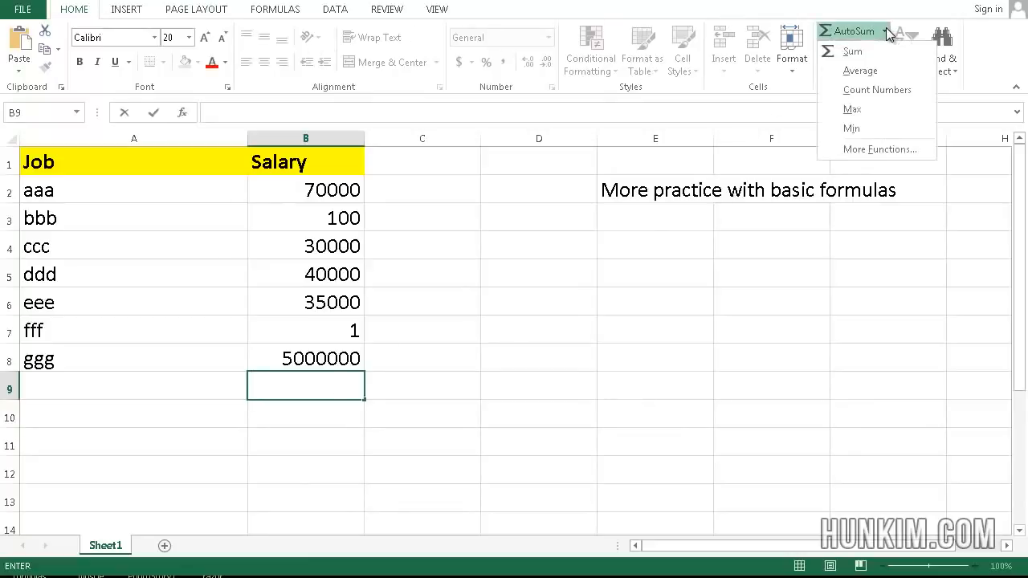
left_click(873, 72)
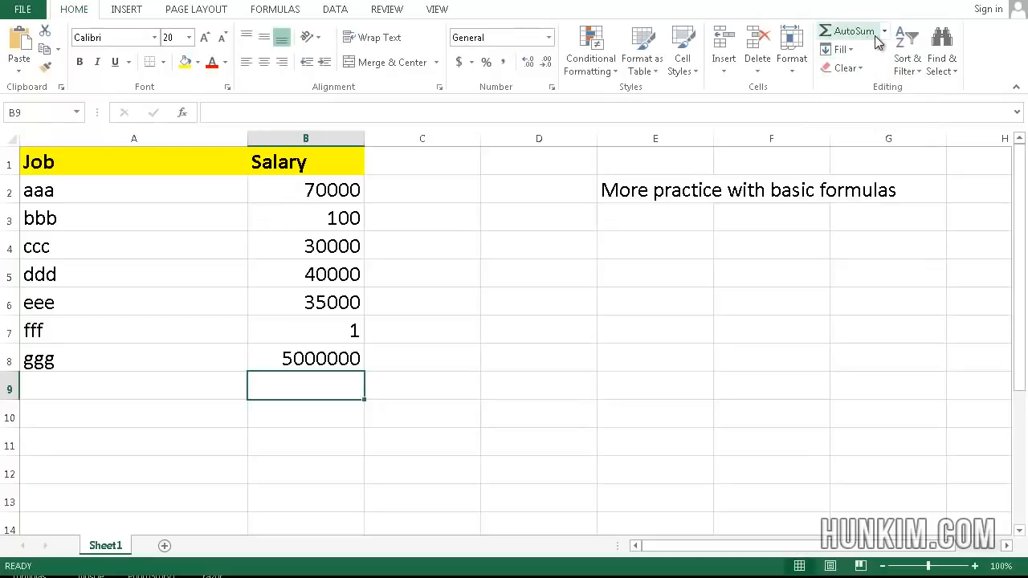
left_click(883, 32)
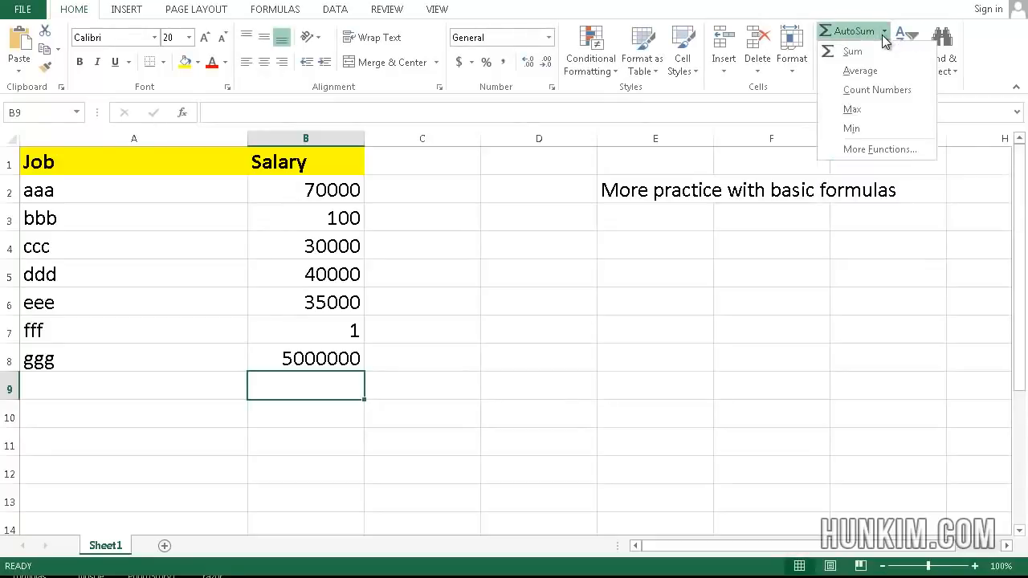
left_click(872, 62)
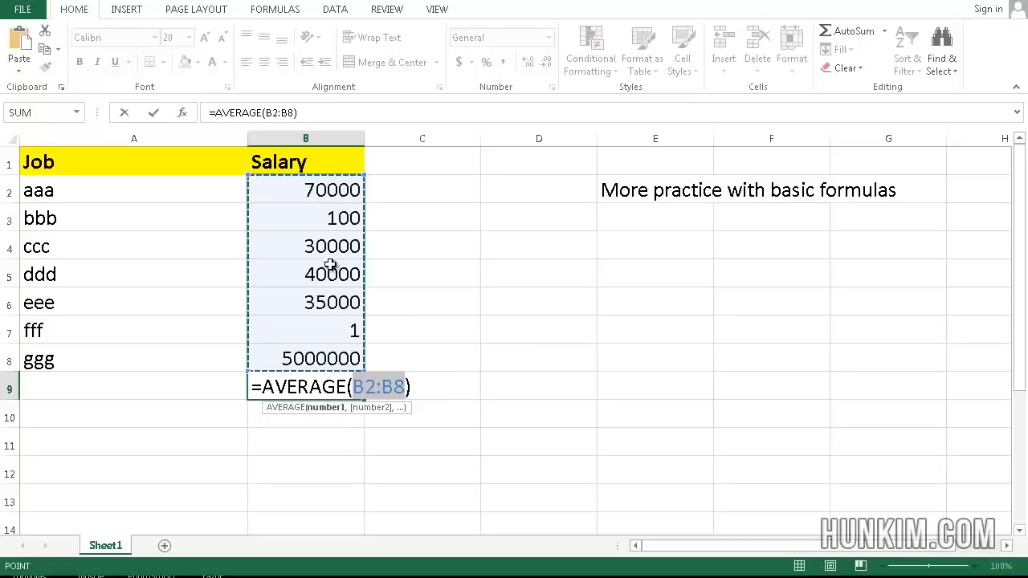
key("Return")
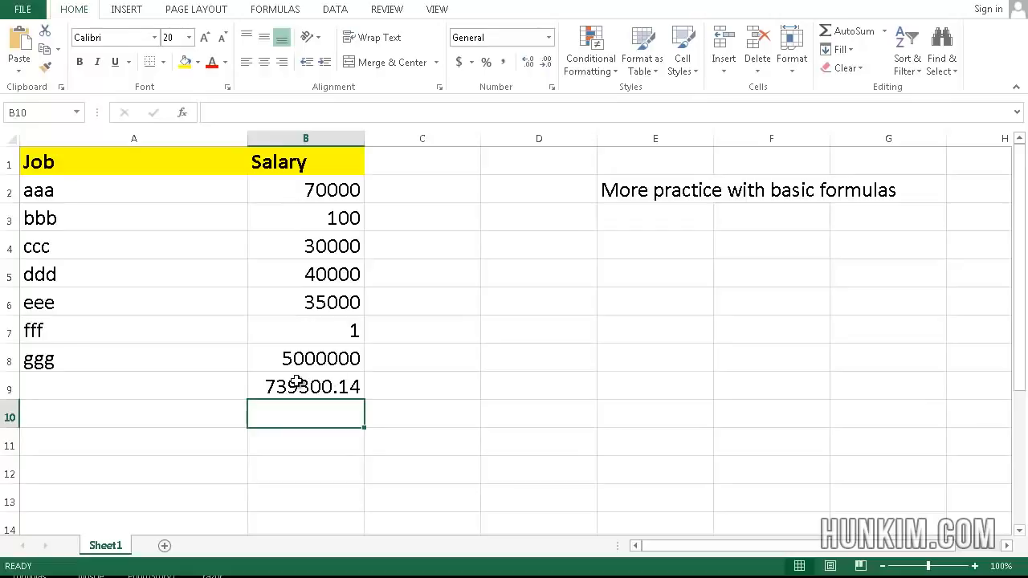
Step: Replace the B9 average with =MEDIAN(B2:B8), which shows 35000
left_click(213, 389)
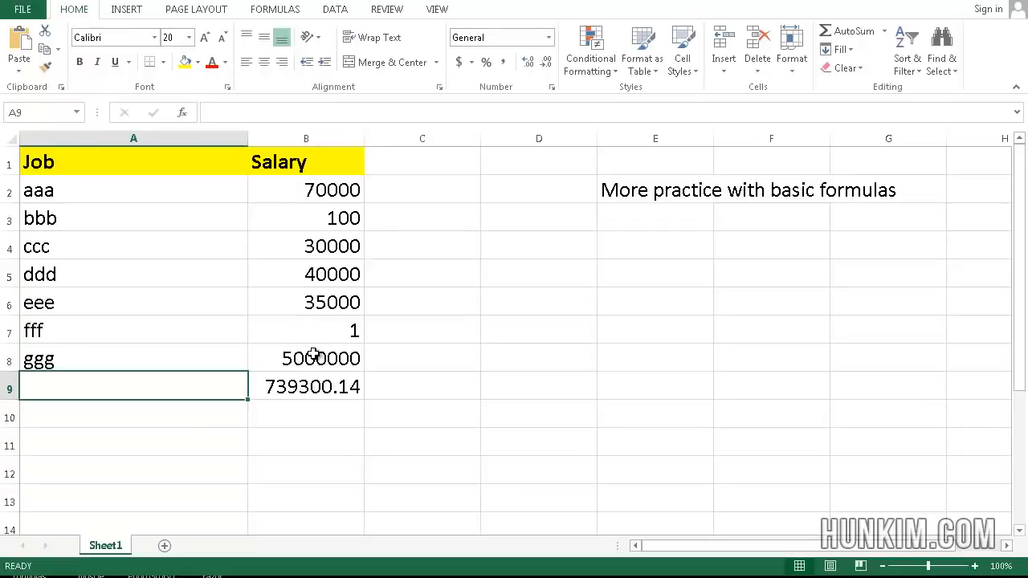
left_click(396, 364)
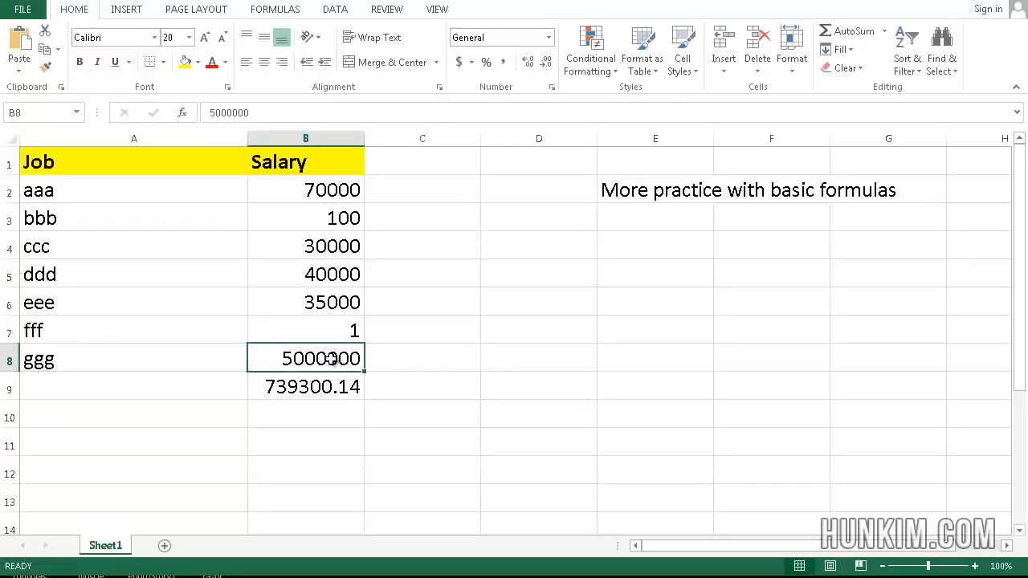
left_click(299, 386)
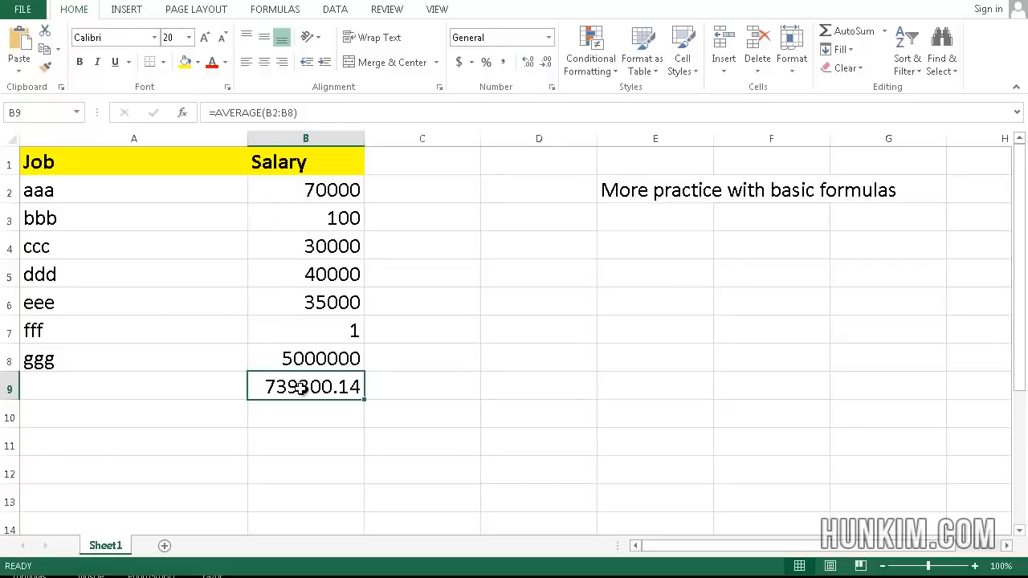
type("=median(")
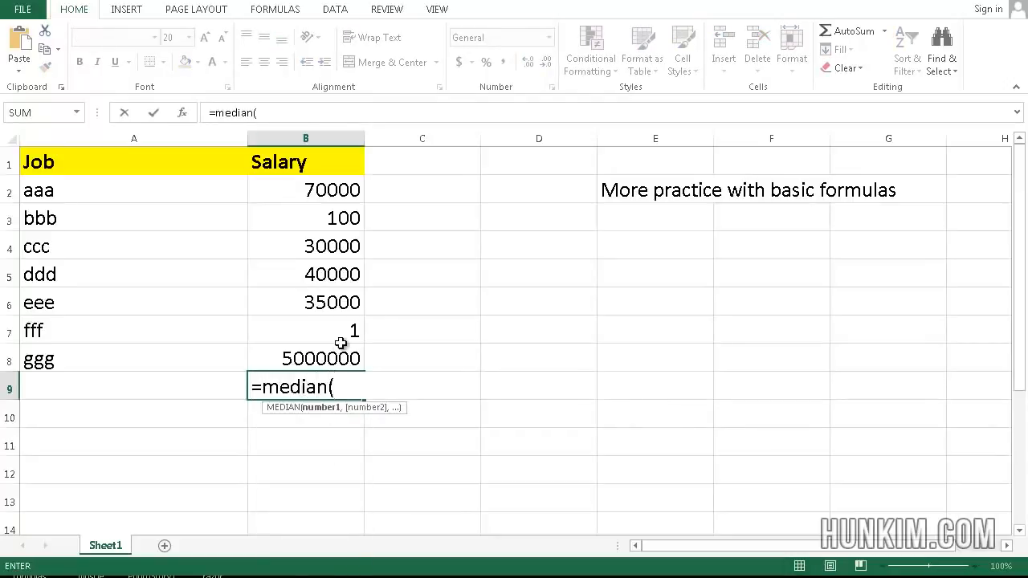
left_click(310, 187)
left_click_drag(311, 274, 327, 370)
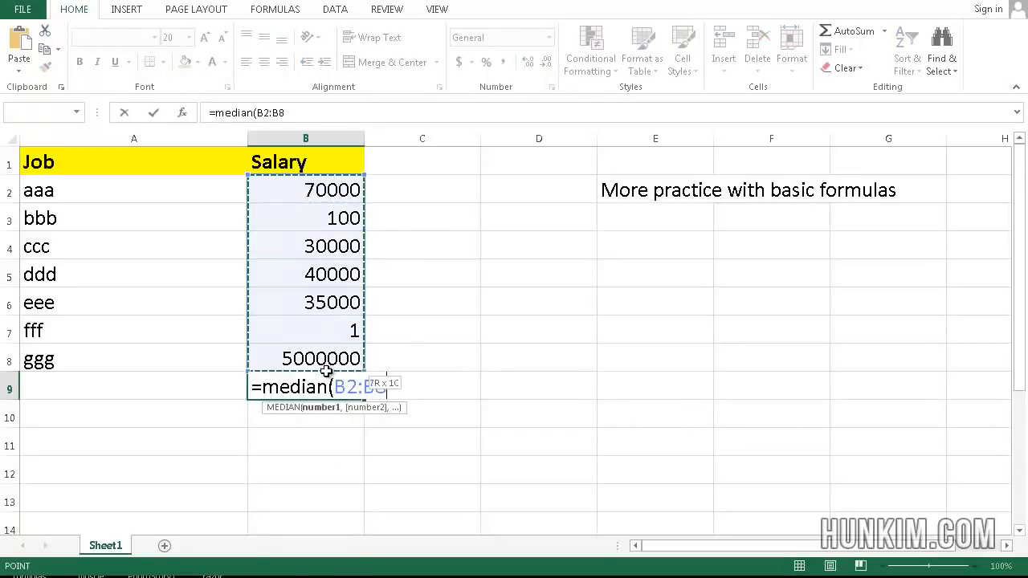
key("Return")
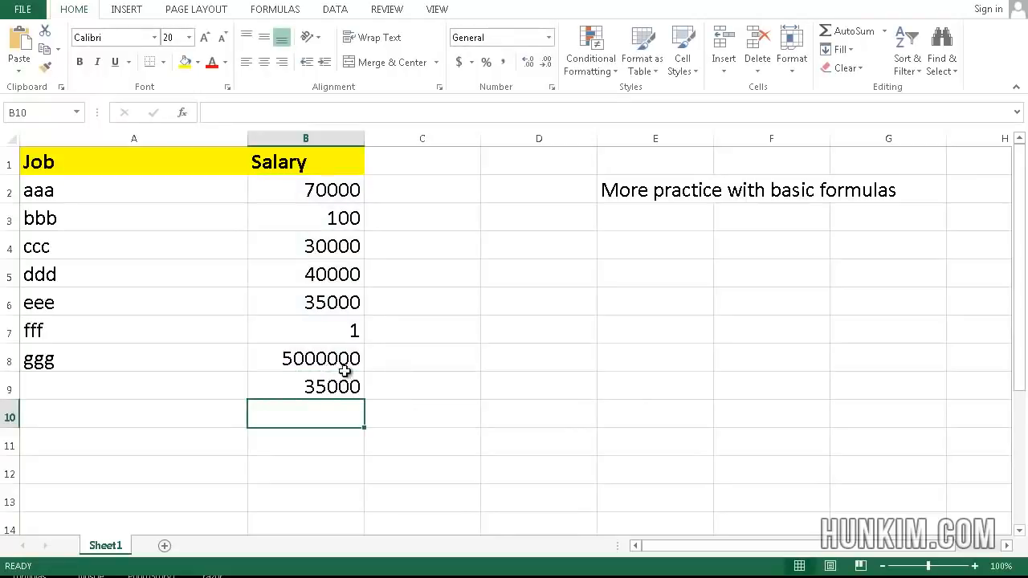
Step: Delete the median result so B9 is empty
left_click(311, 389)
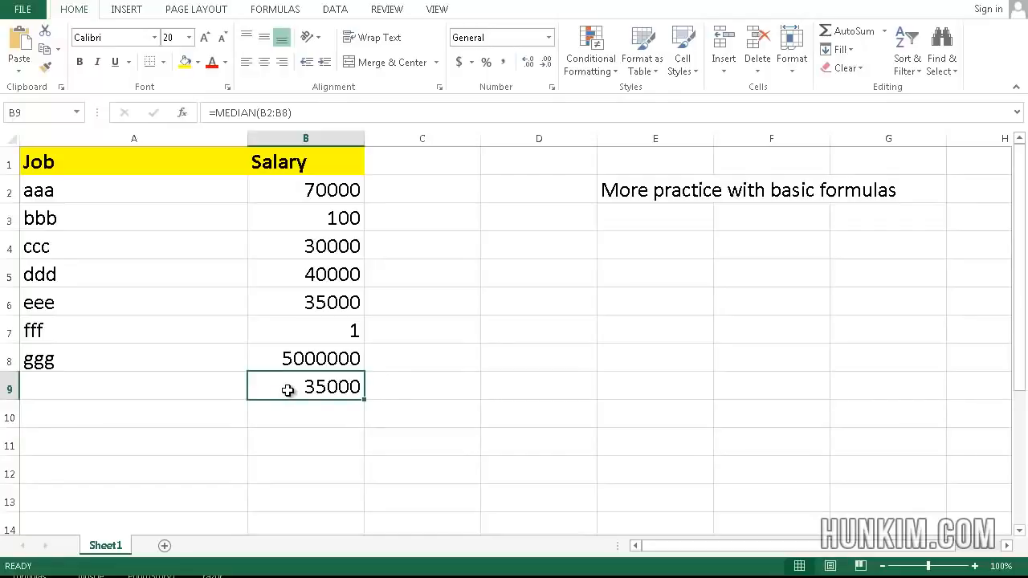
key("Delete")
key("Return")
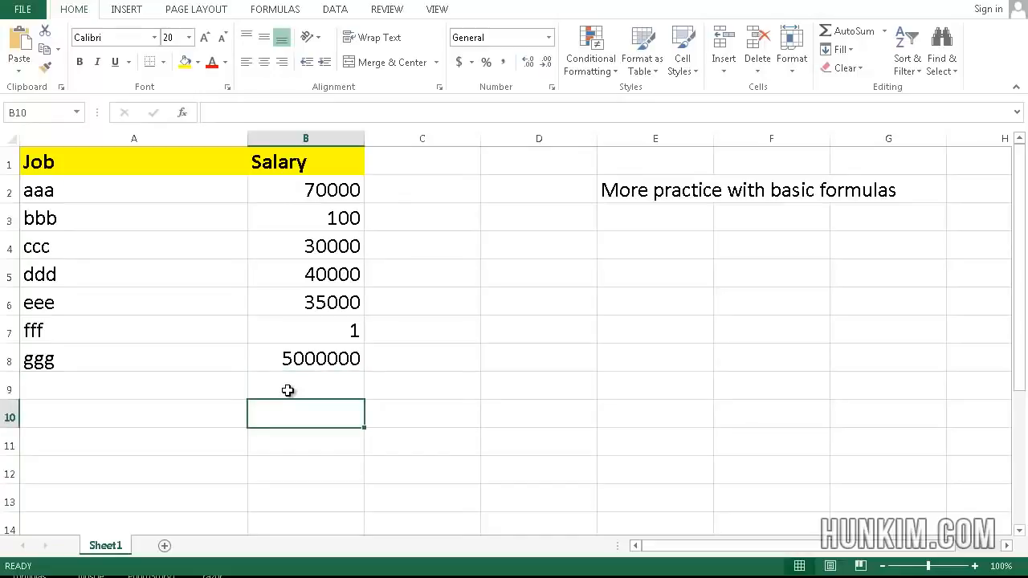
type("=")
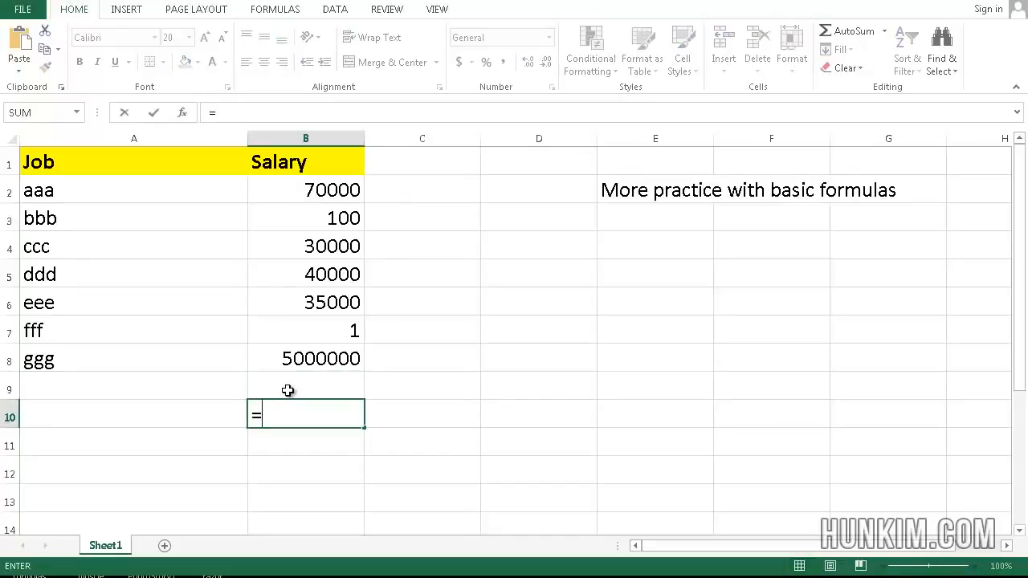
left_click(312, 188)
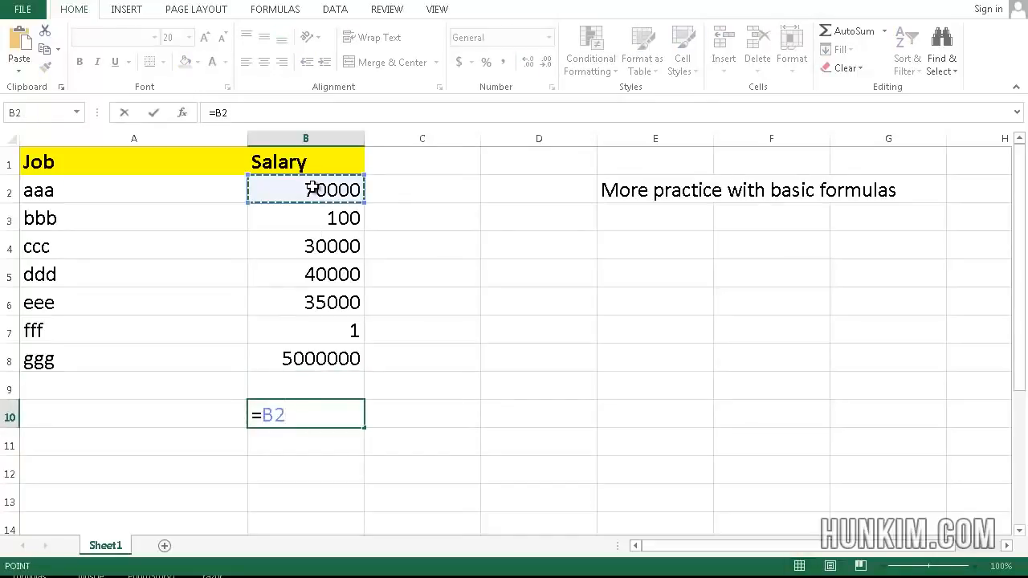
type("+")
left_click(323, 215)
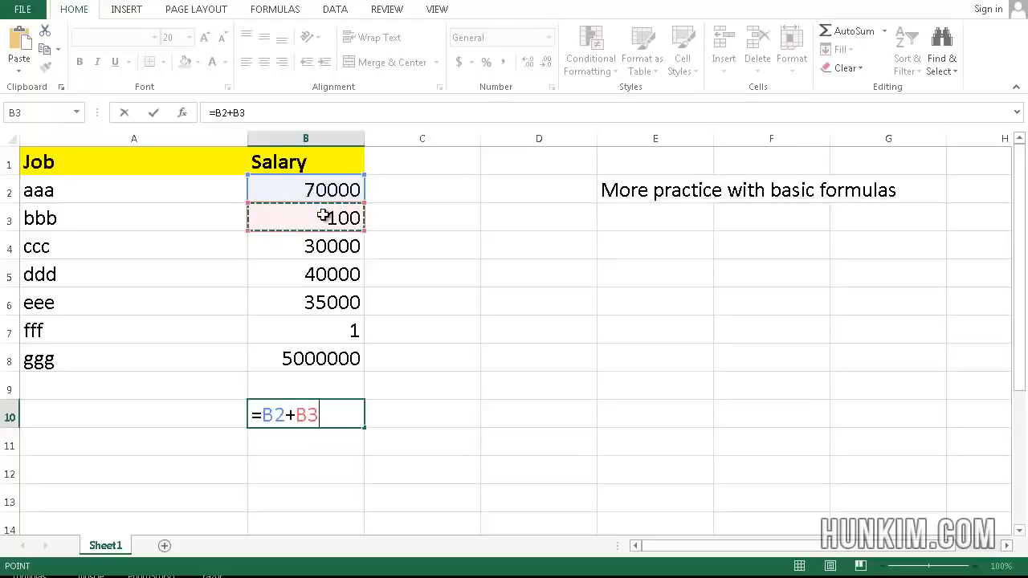
type("+")
left_click(330, 238)
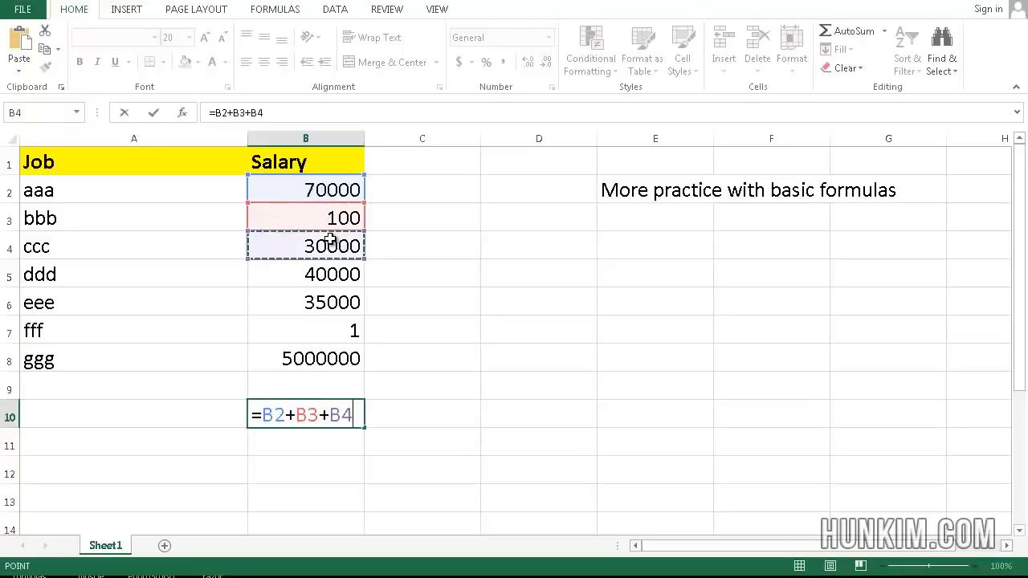
type("+")
left_click(341, 273)
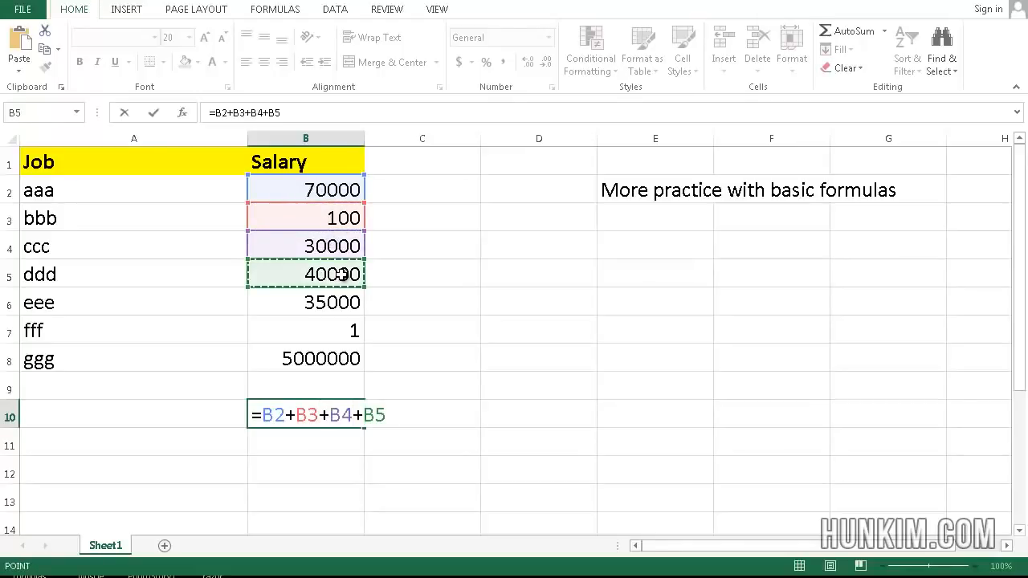
type("+")
left_click(342, 300)
type("+")
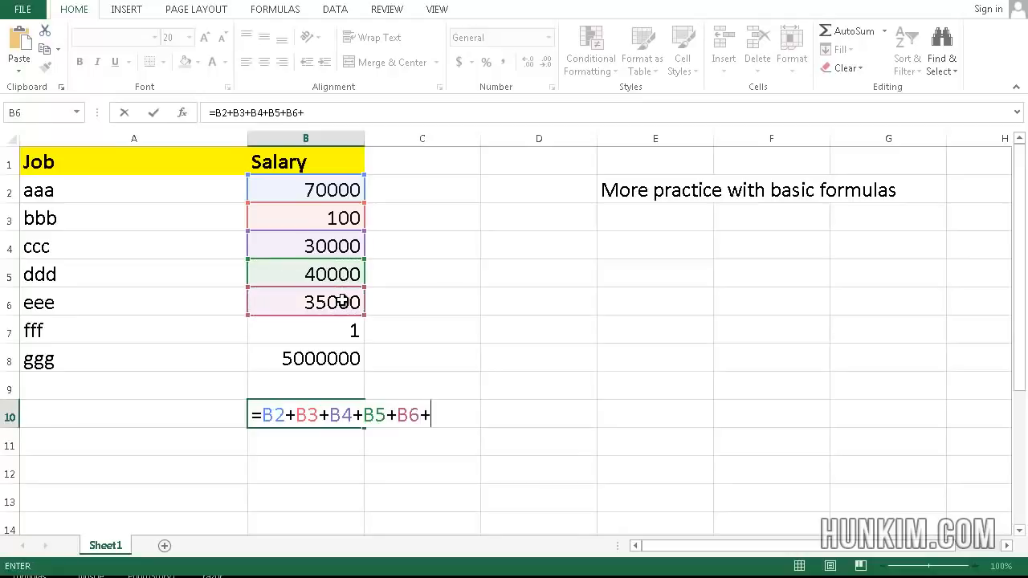
left_click(348, 329)
type("+")
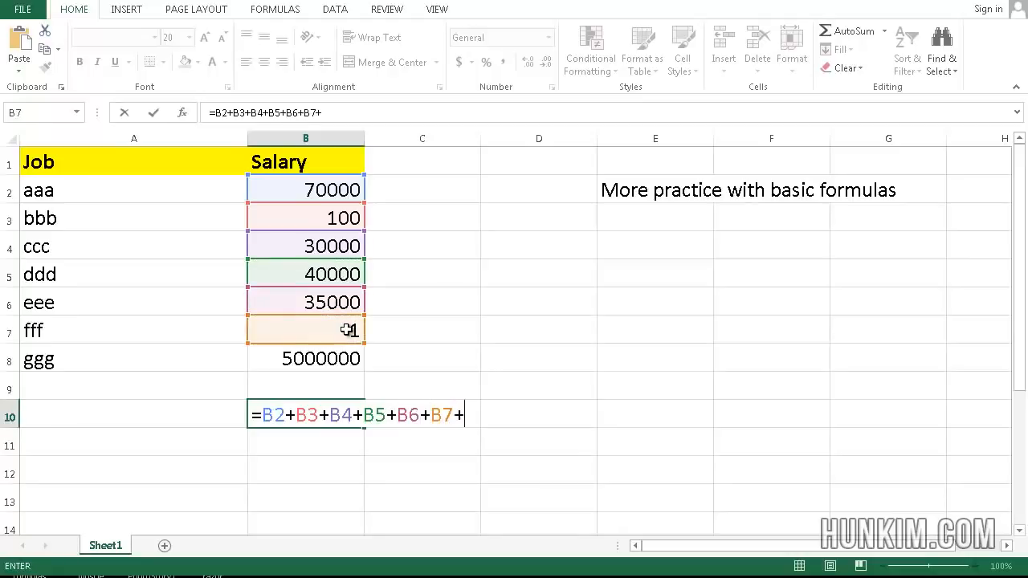
left_click(343, 359)
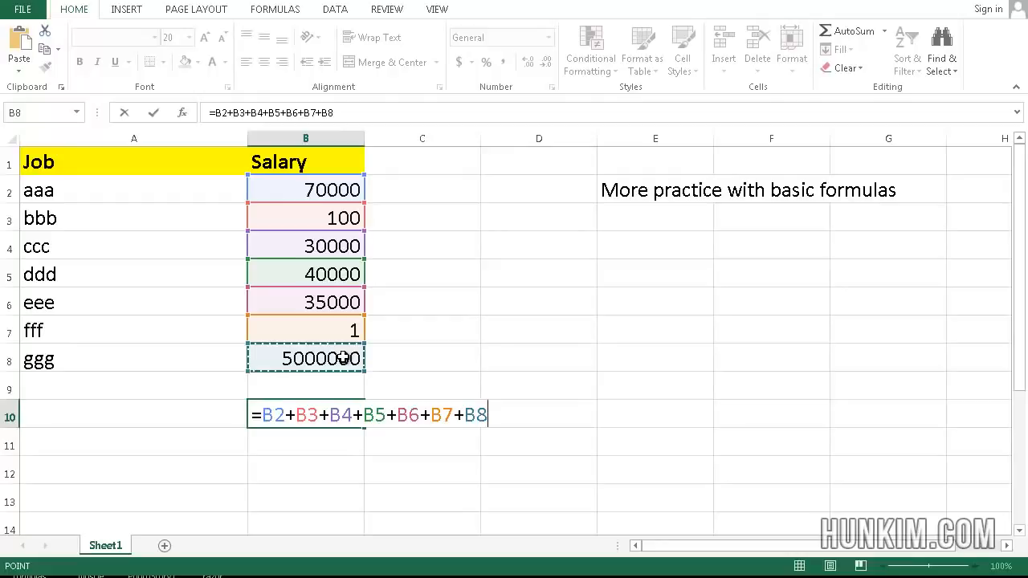
key("Return")
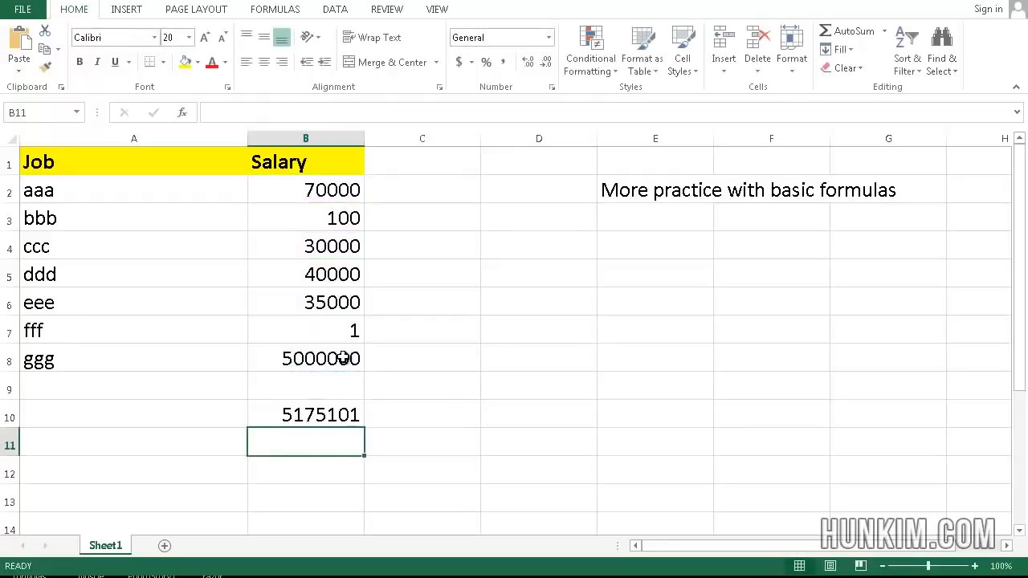
key("Delete")
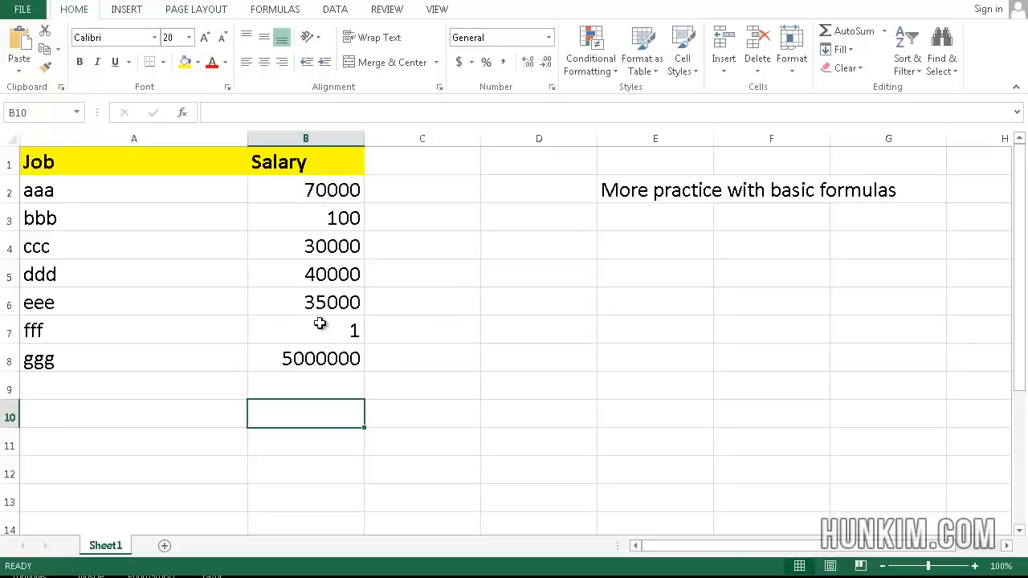
type("=sum(")
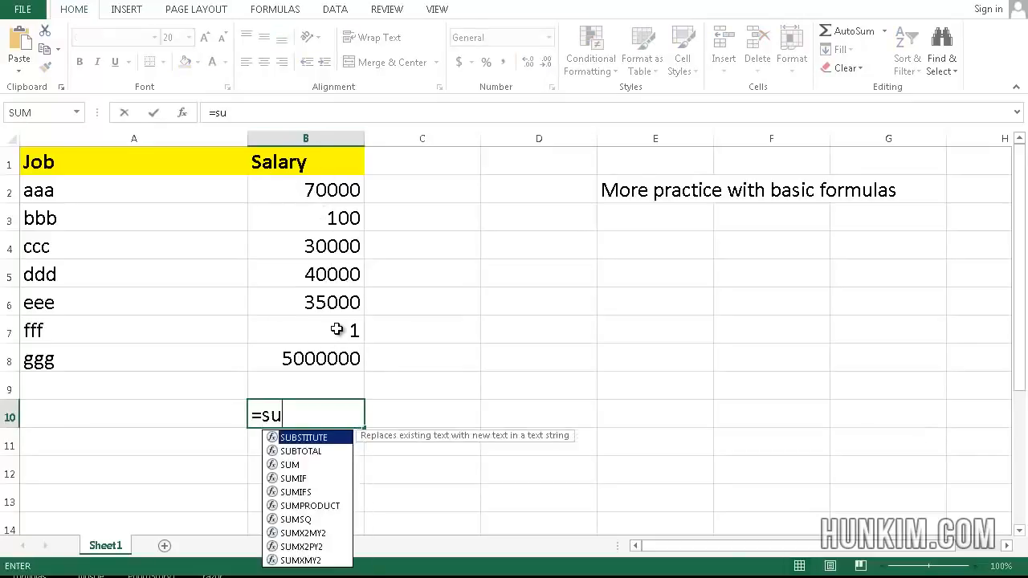
left_click(320, 195)
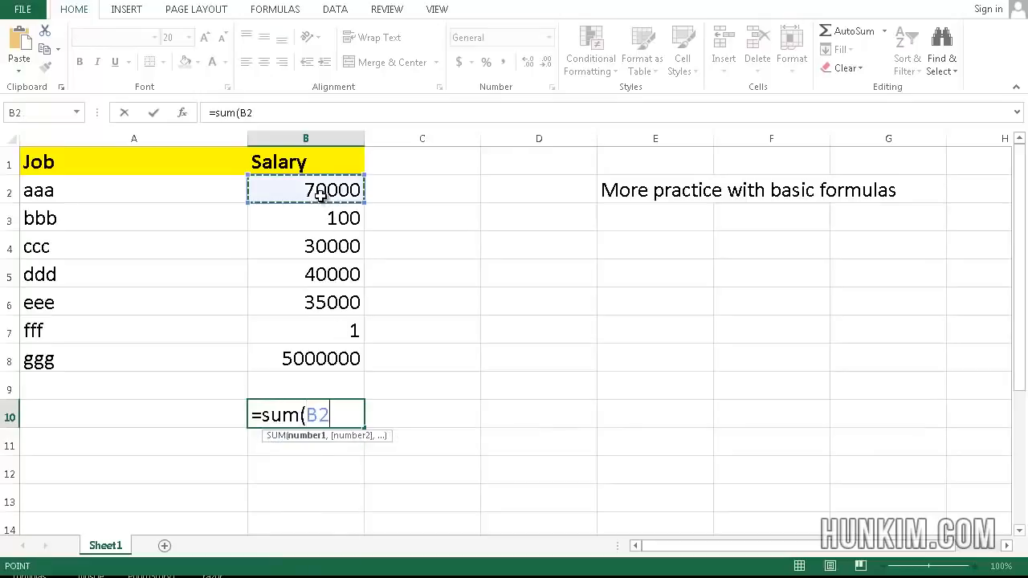
type(",")
left_click(326, 217)
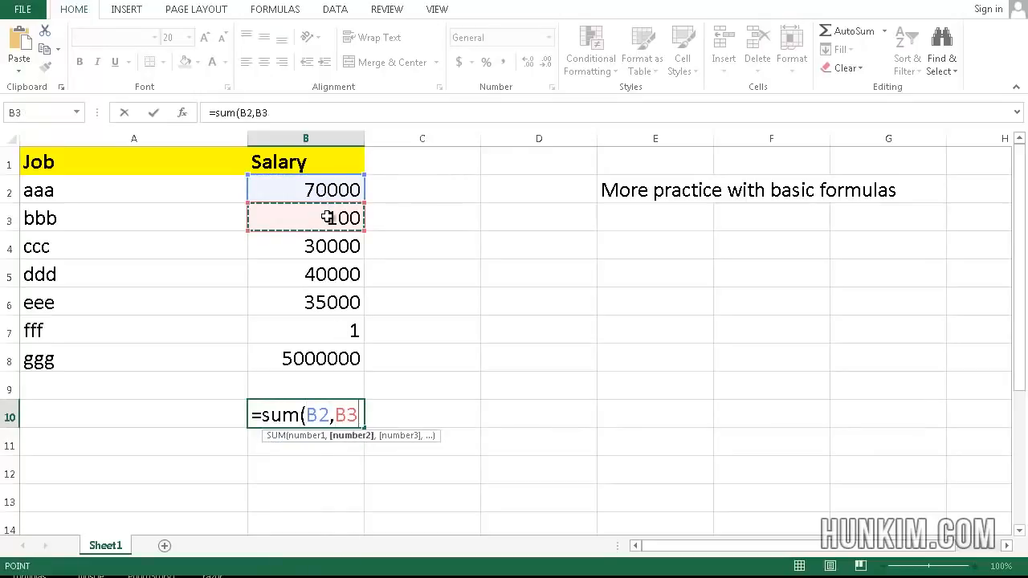
type(",")
left_click(324, 249)
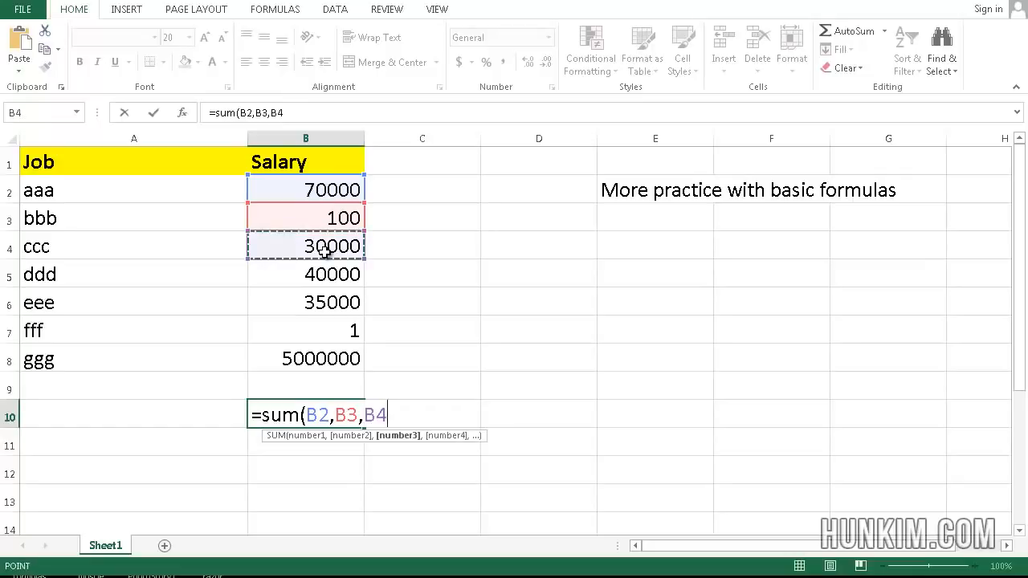
type(")")
key("ctrl+Return")
key("Right")
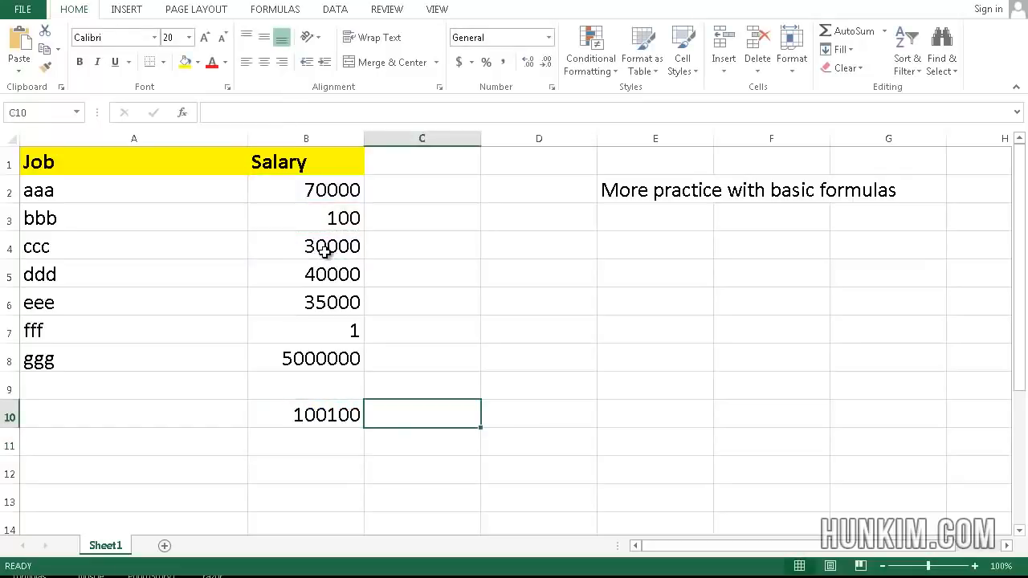
key("Left")
key("Delete")
type("=sum(")
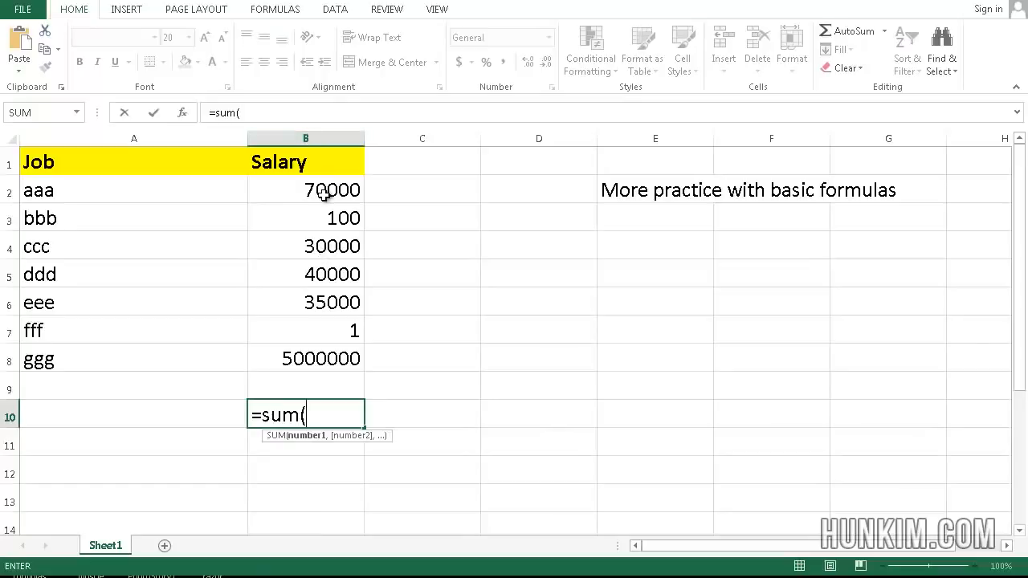
left_click_drag(329, 191, 328, 349)
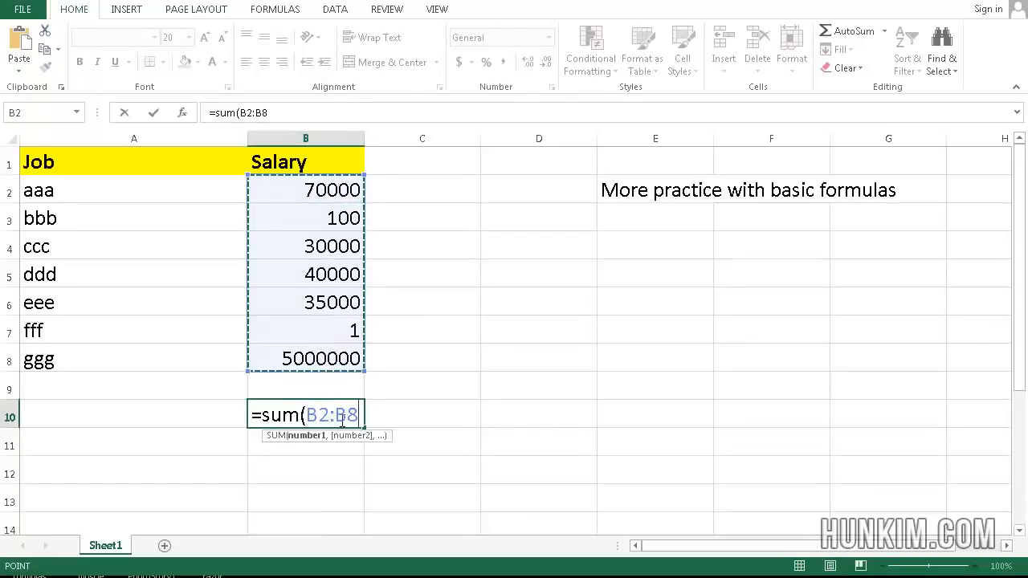
key("Return")
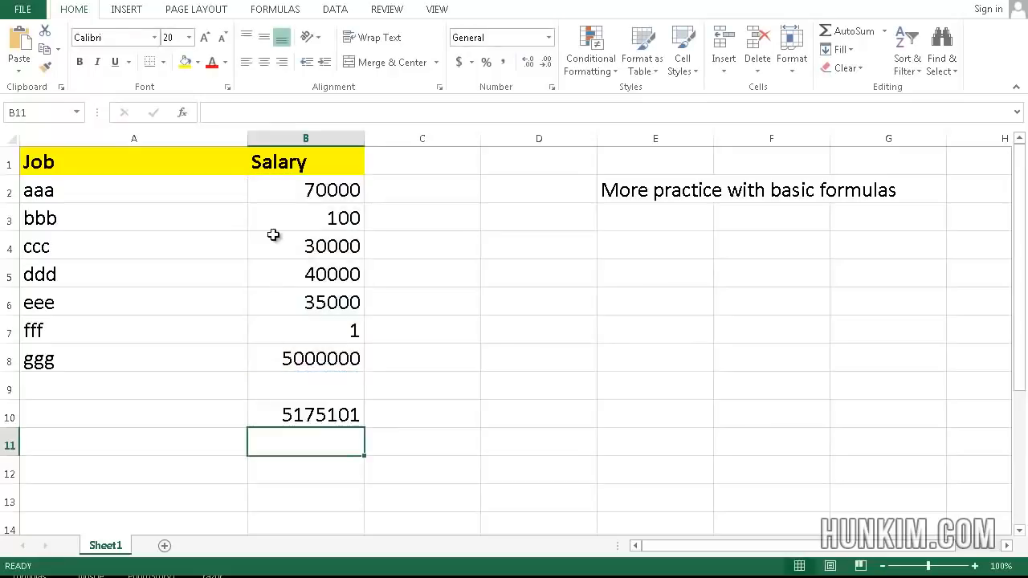
left_click(336, 408)
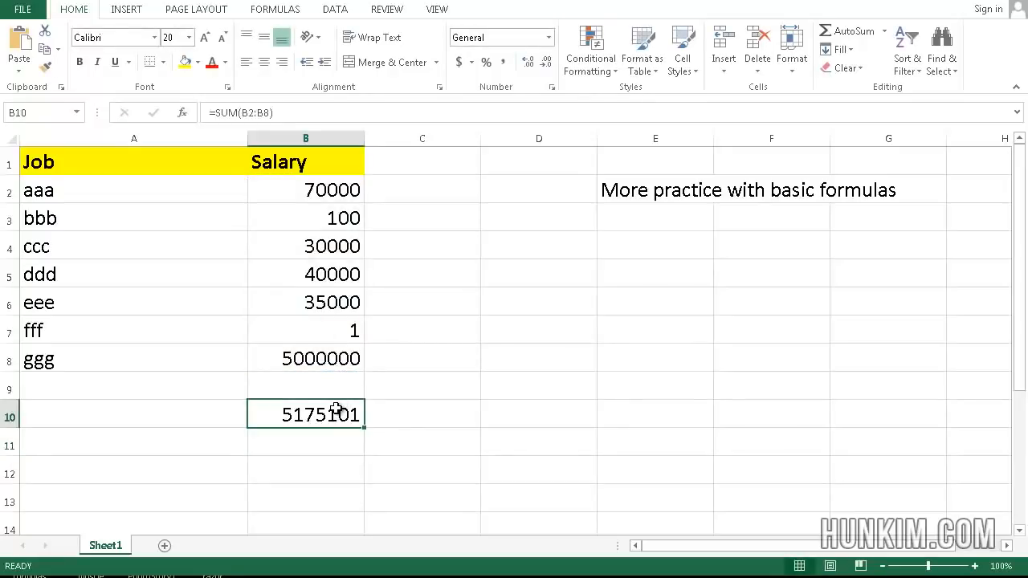
key("Delete")
key("Left")
key("Right")
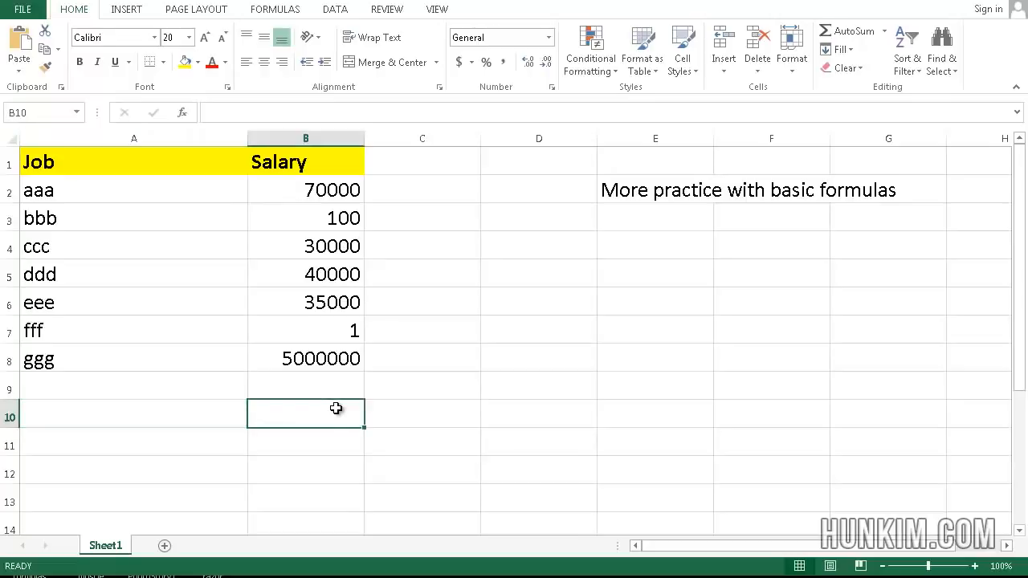
key("Up")
key("Up")
key("Up")
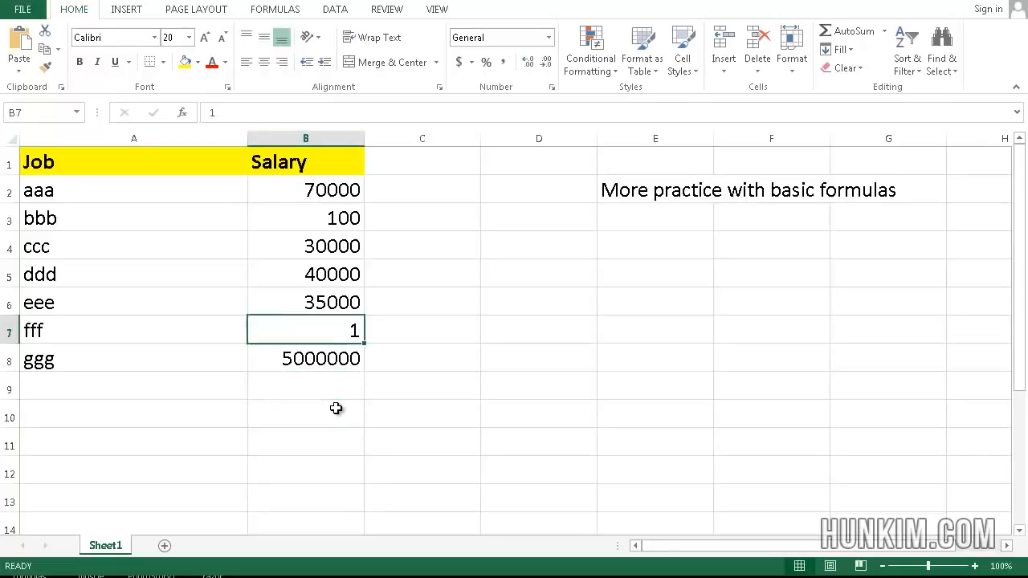
key("Right")
key("Up")
key("Up")
key("Up")
key("Up")
key("Up")
key("Up")
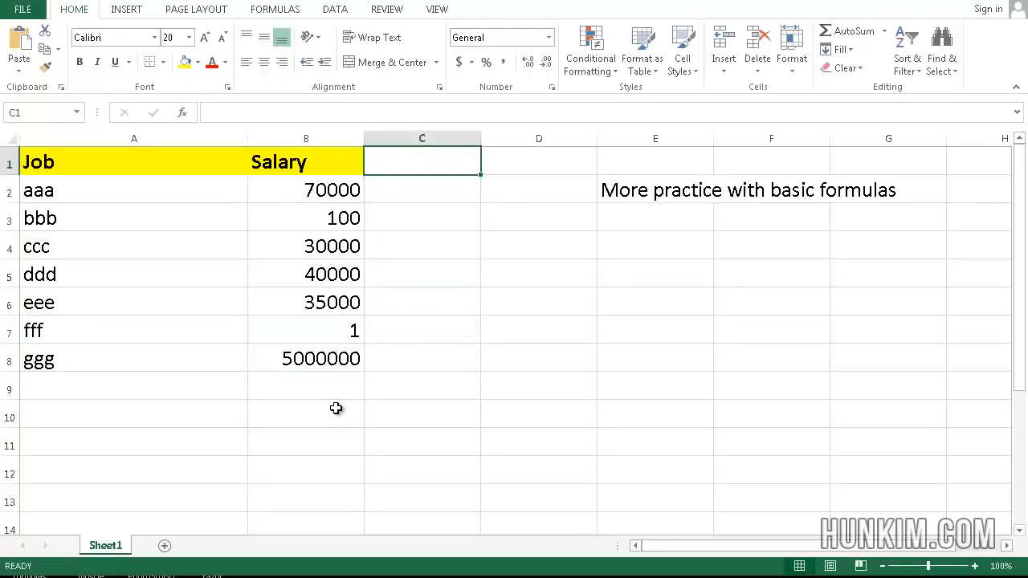
key("Down")
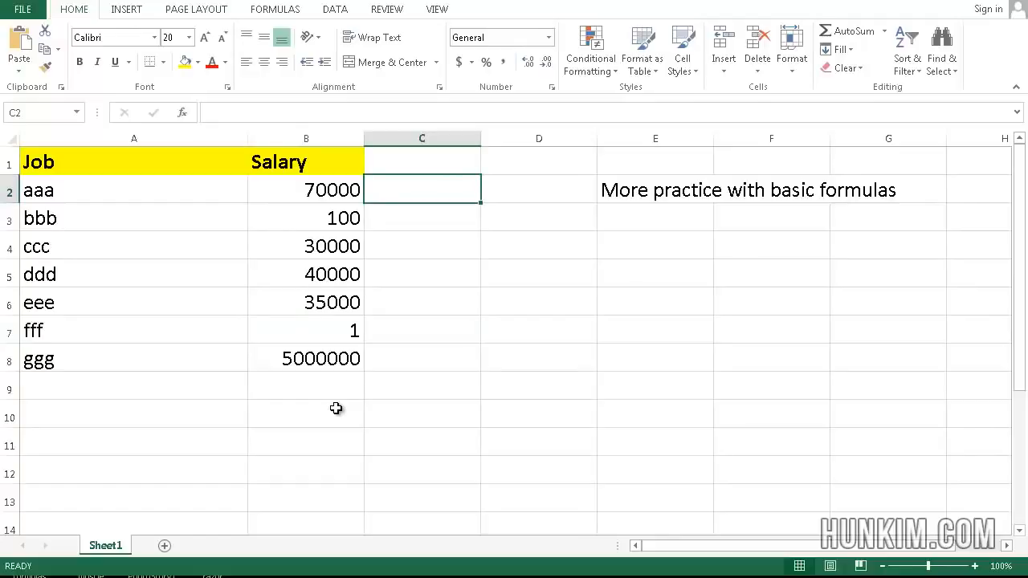
key("Left")
Step: Label A10 as Cost and enter 0.99 in B10
key("Down")
key("Down")
key("Down")
key("Down")
key("Down")
key("Down")
key("Down")
key("Down")
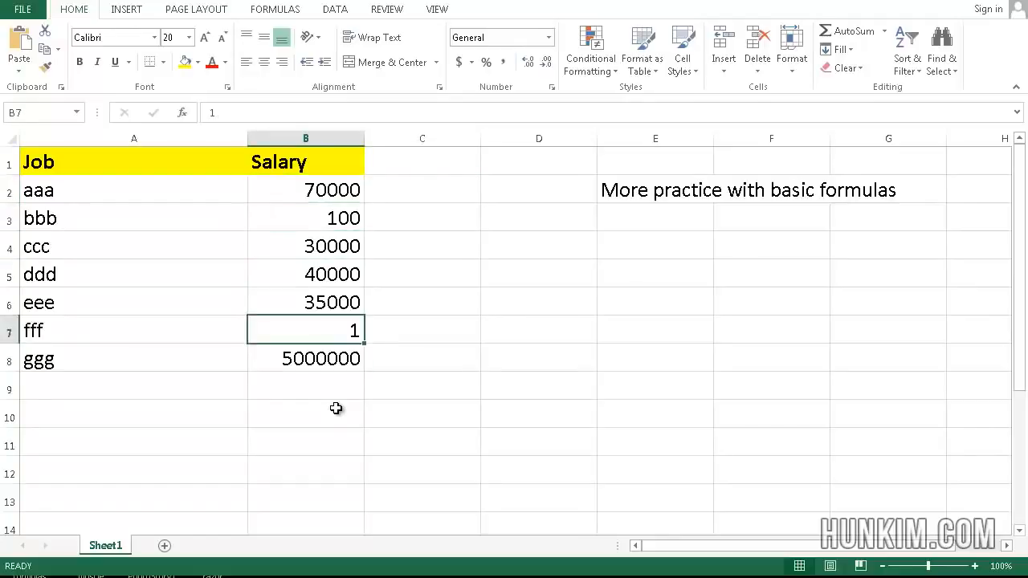
key("Left")
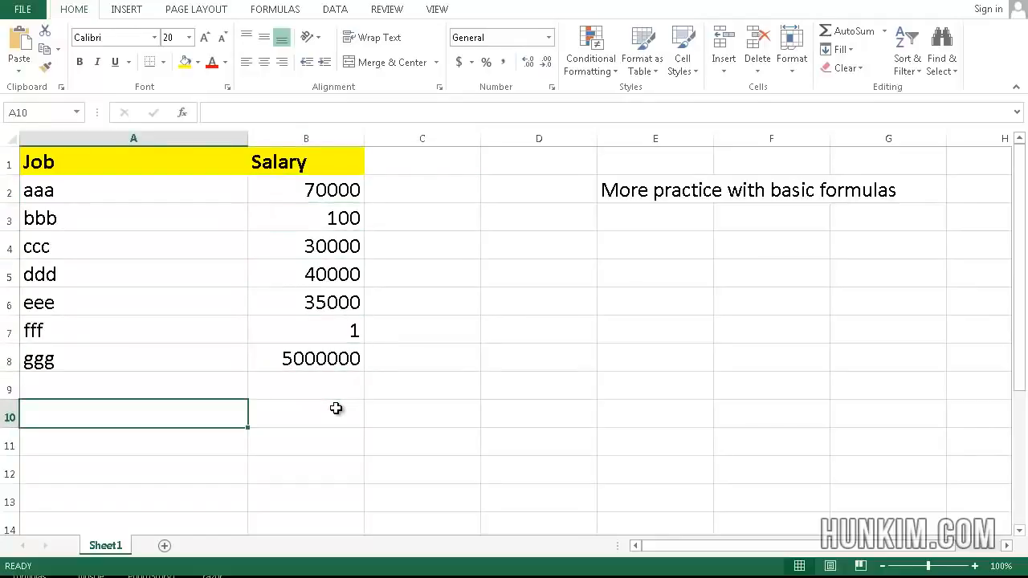
type("Coast")
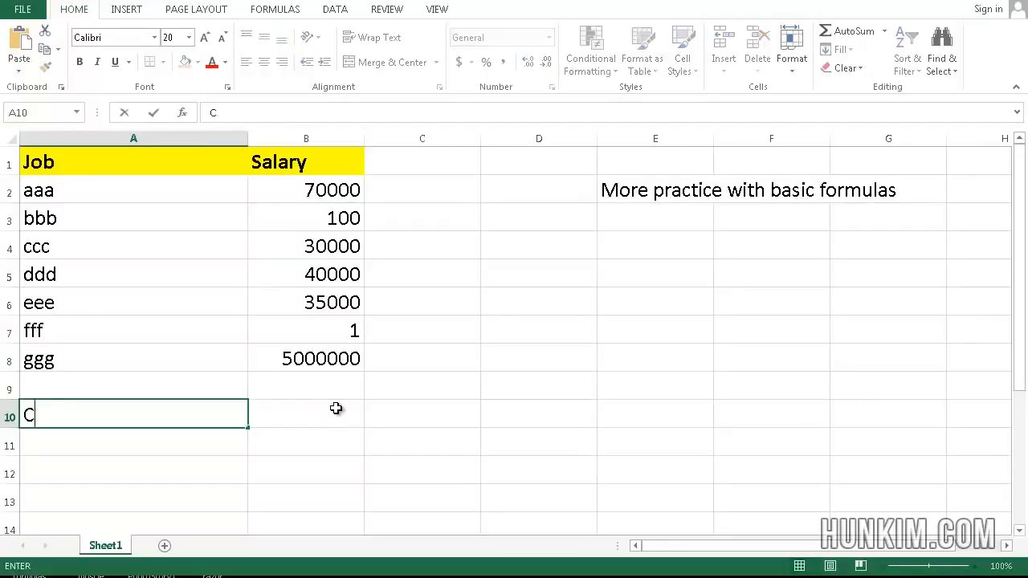
key("BackSpace")
key("BackSpace")
key("BackSpace")
type("st")
key("Tab")
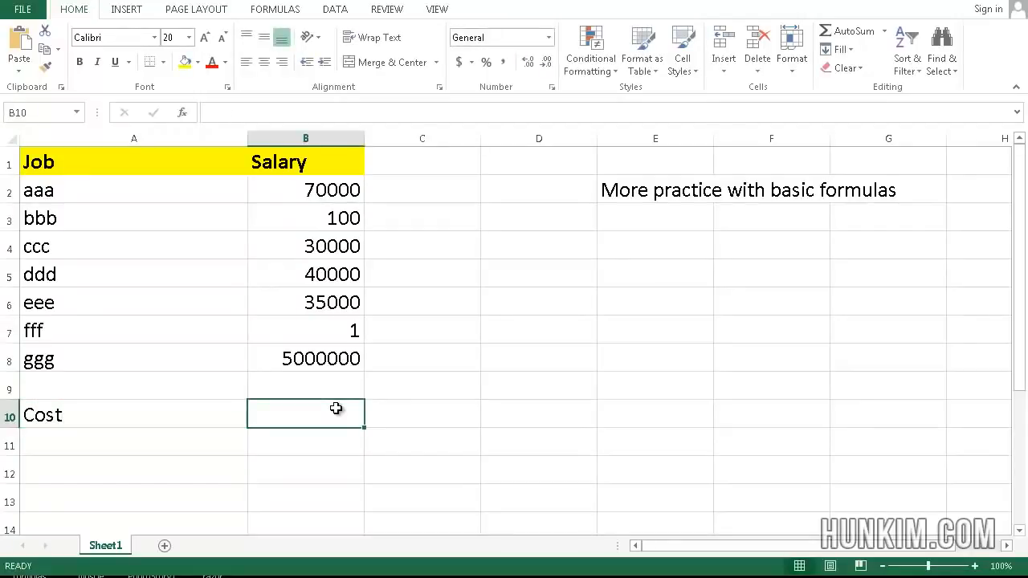
type("0.99")
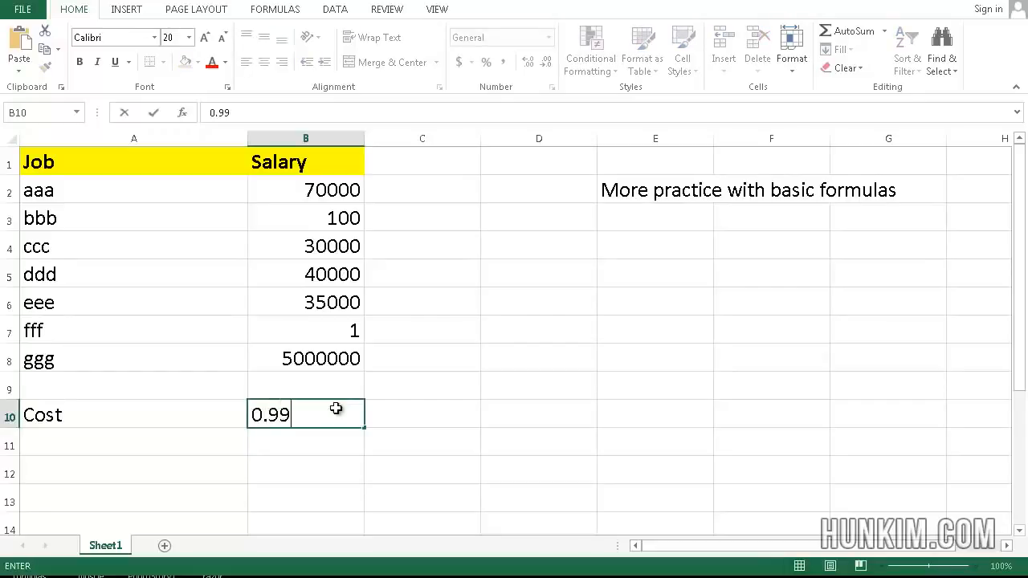
key("Return")
Step: Type the heading tax in C9
left_click(336, 409)
key("Right")
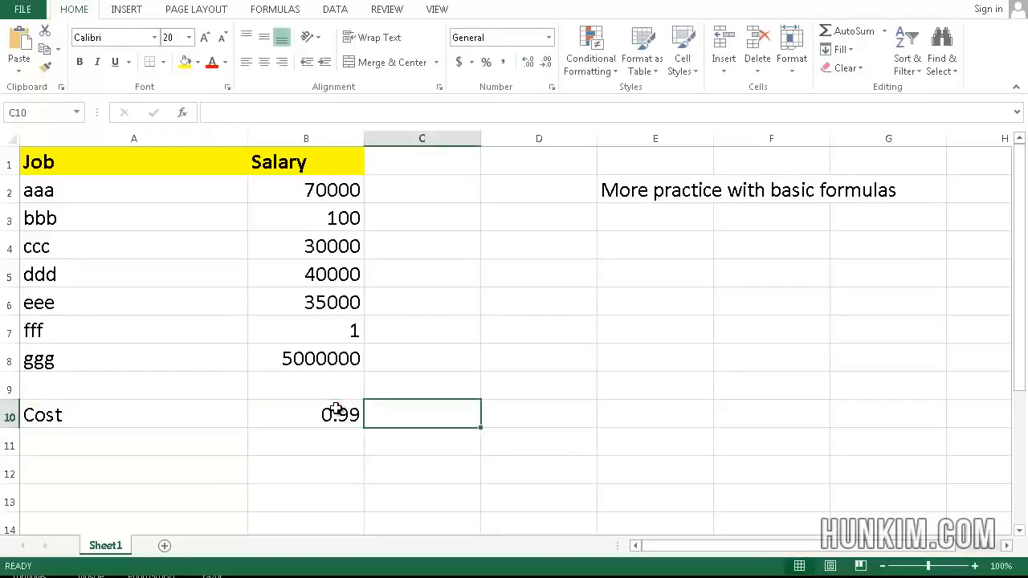
key("Up")
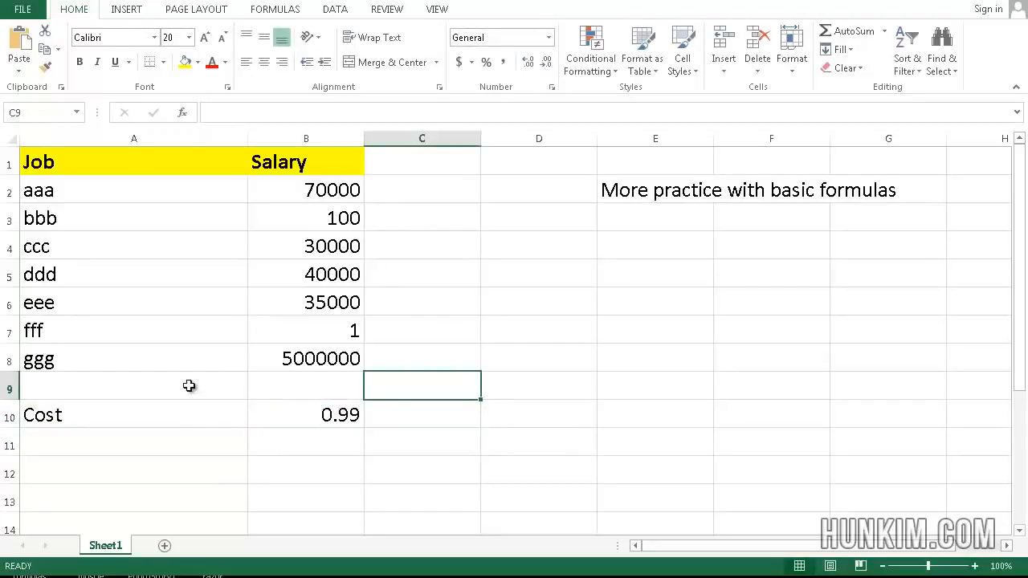
type("tax")
key("Return")
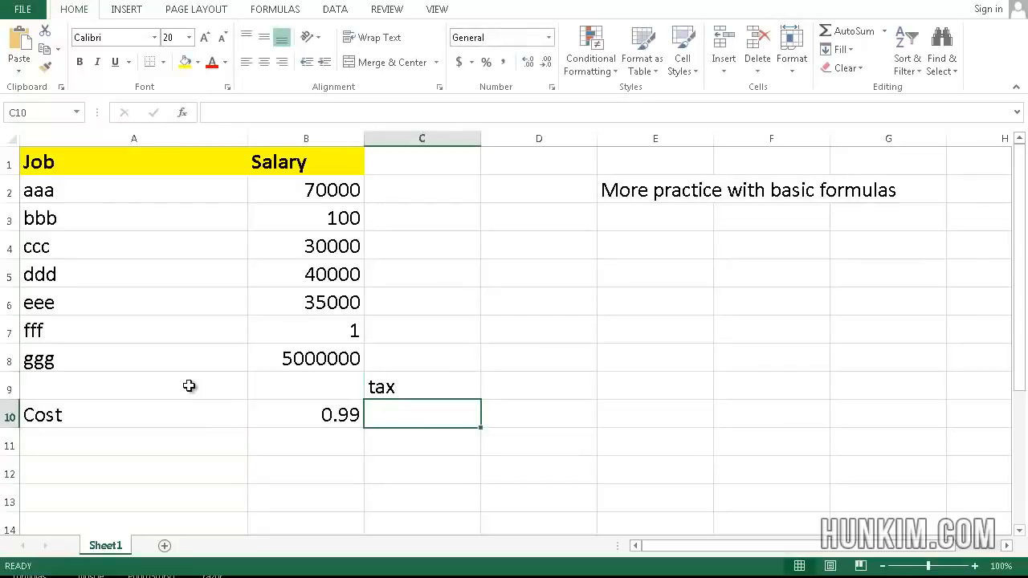
Step: Enter =B10*0.07 in C10 to compute 7% tax on the cost, giving 0.0693
key("Up")
key("Down")
type("=")
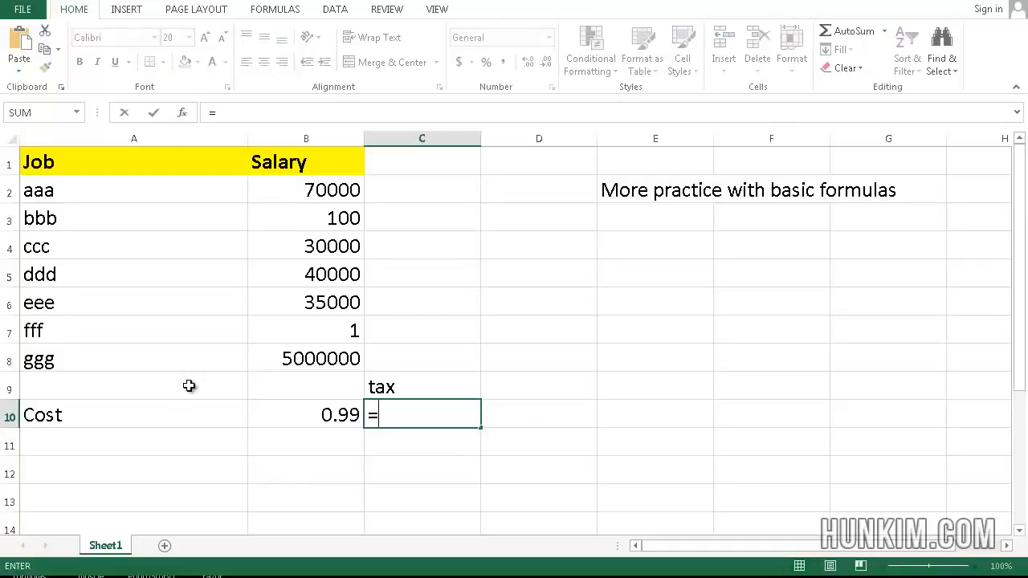
left_click(327, 416)
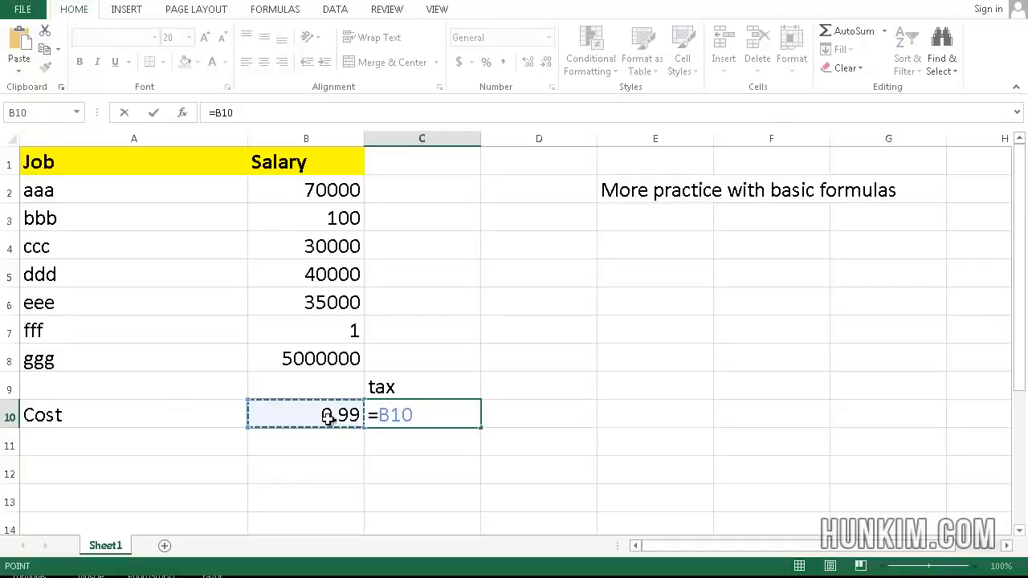
type("*.07")
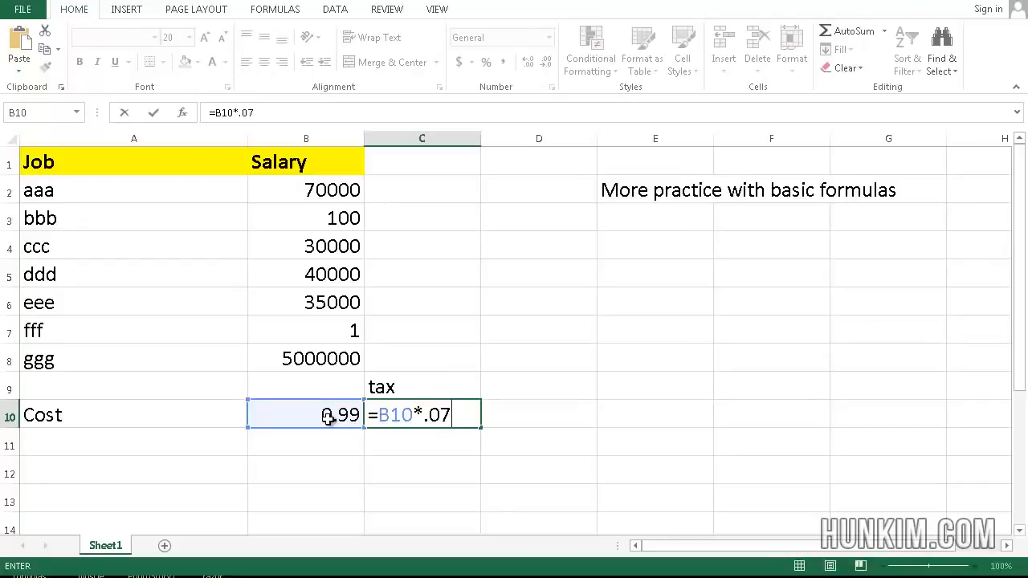
key("Return")
key("Up")
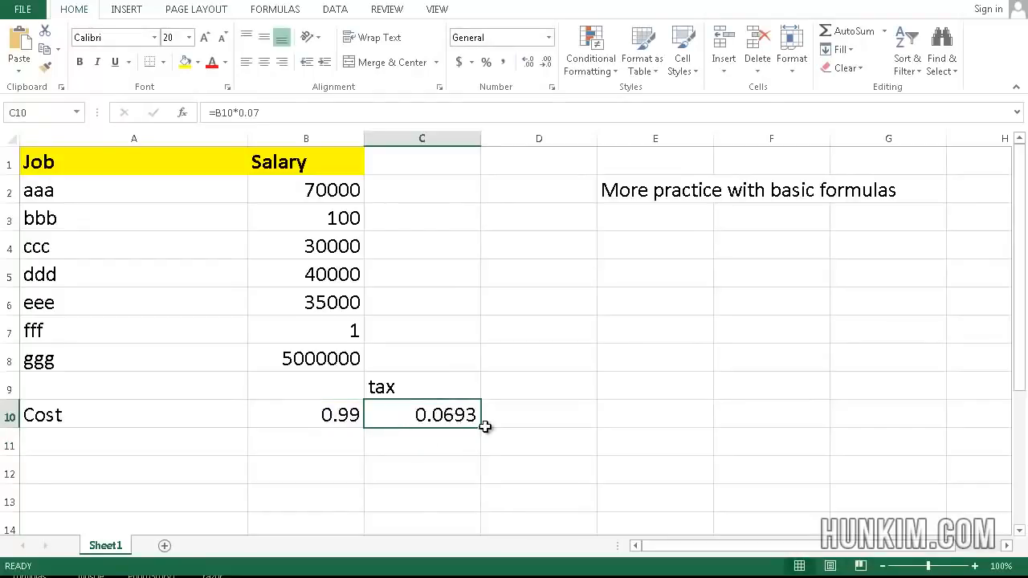
left_click(528, 420)
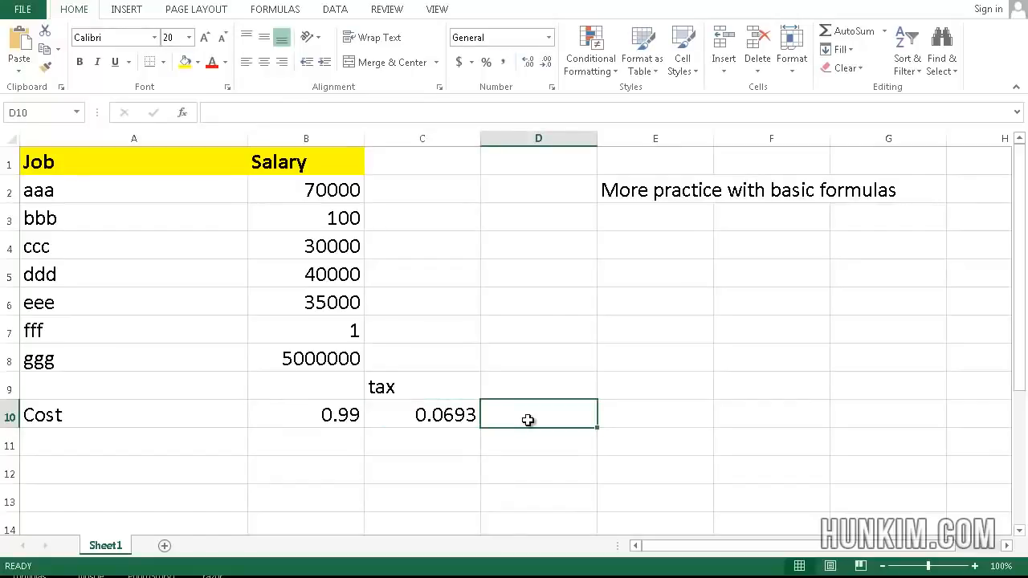
left_click(441, 411)
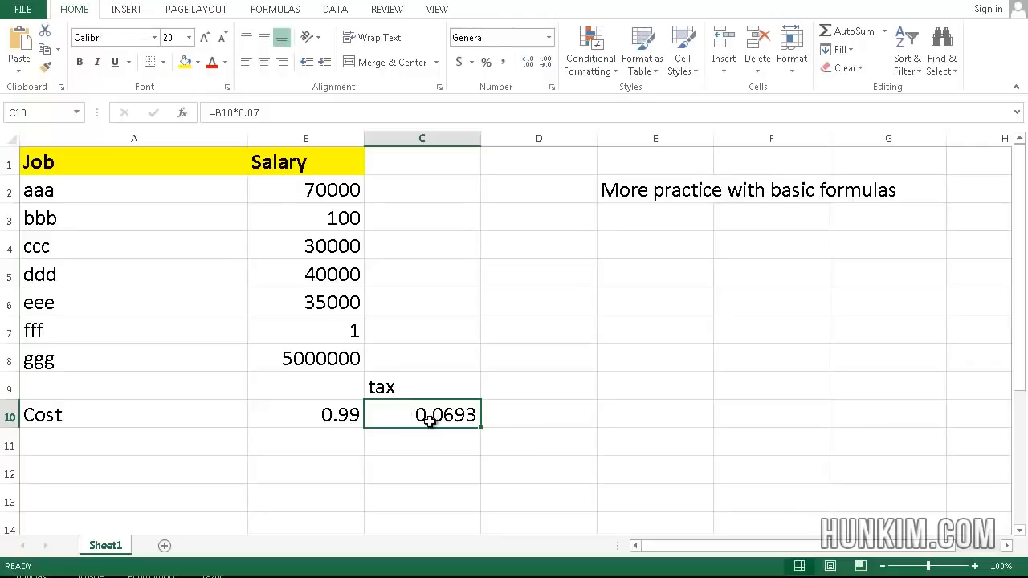
right_click(431, 426)
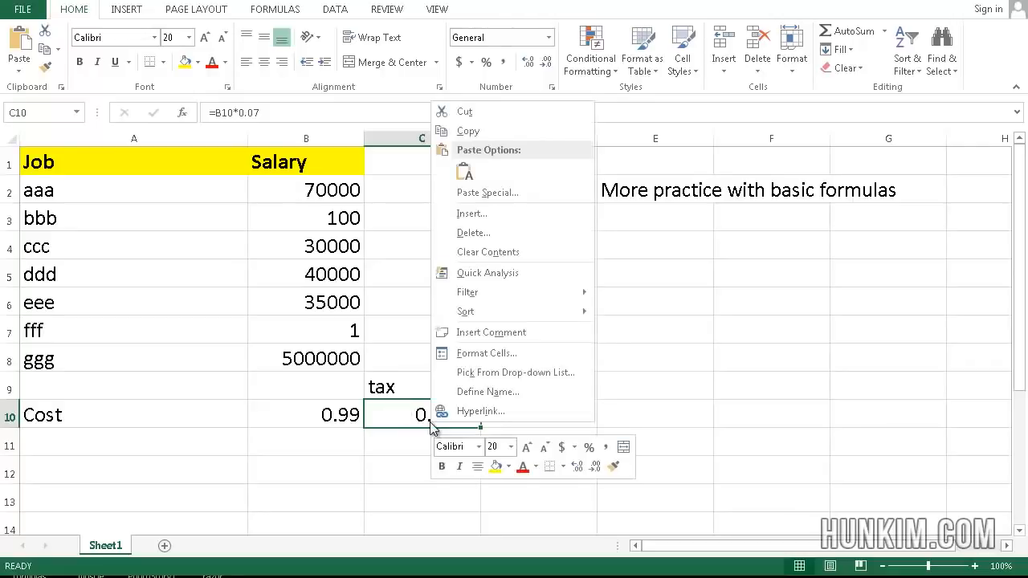
left_click(369, 423)
left_click_drag(331, 416, 436, 414)
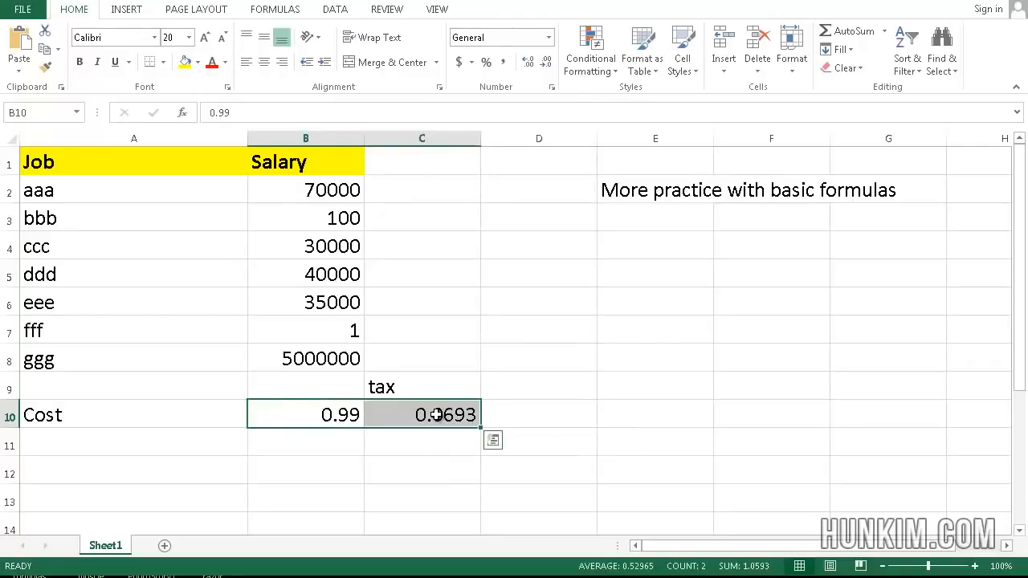
right_click(436, 415)
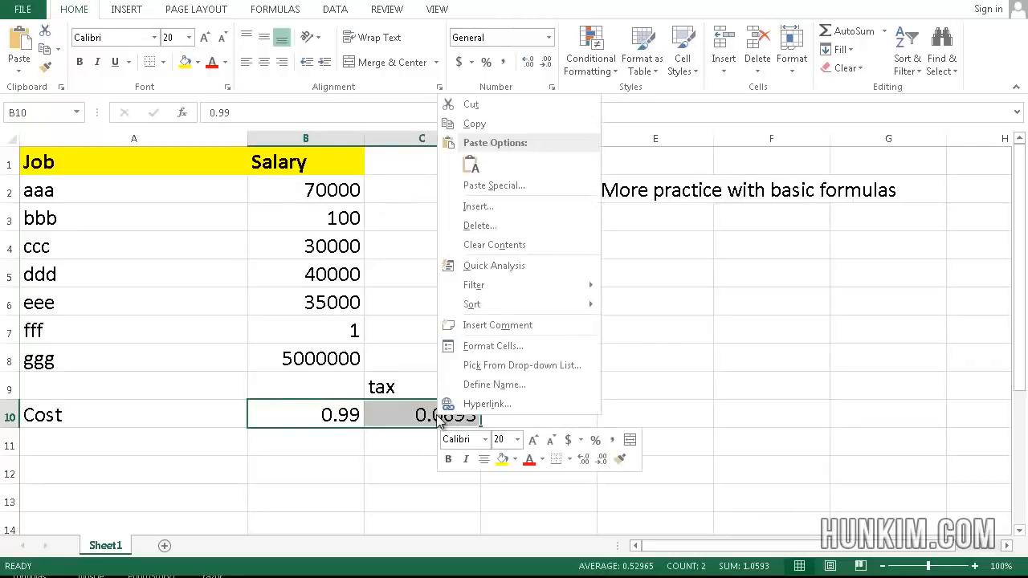
left_click(493, 345)
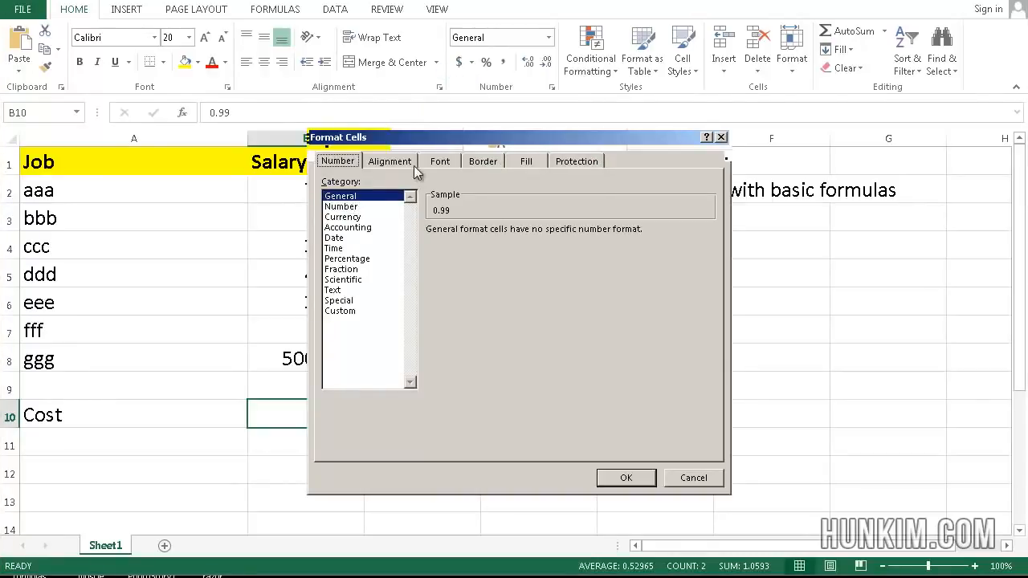
left_click(362, 208)
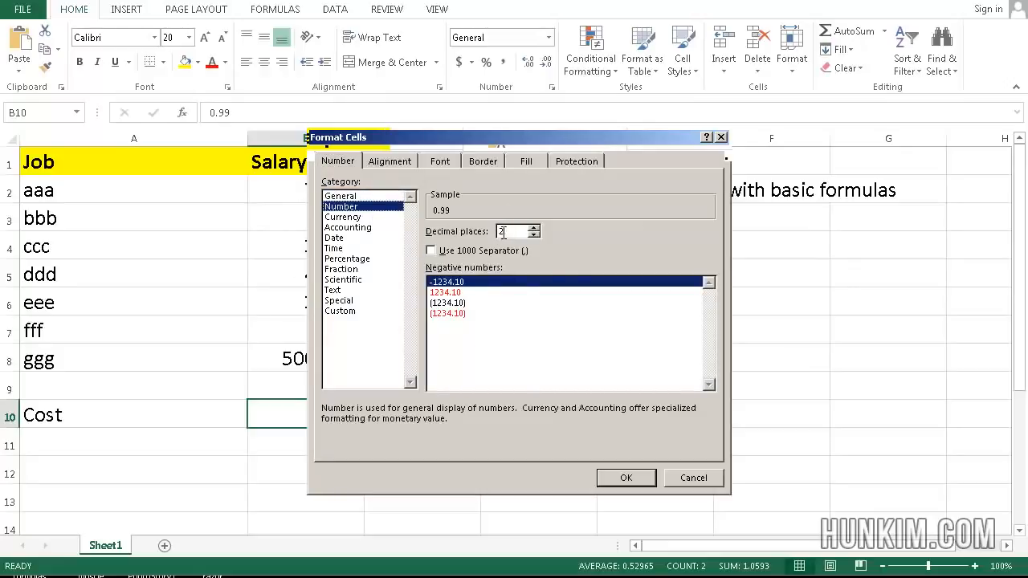
left_click(627, 477)
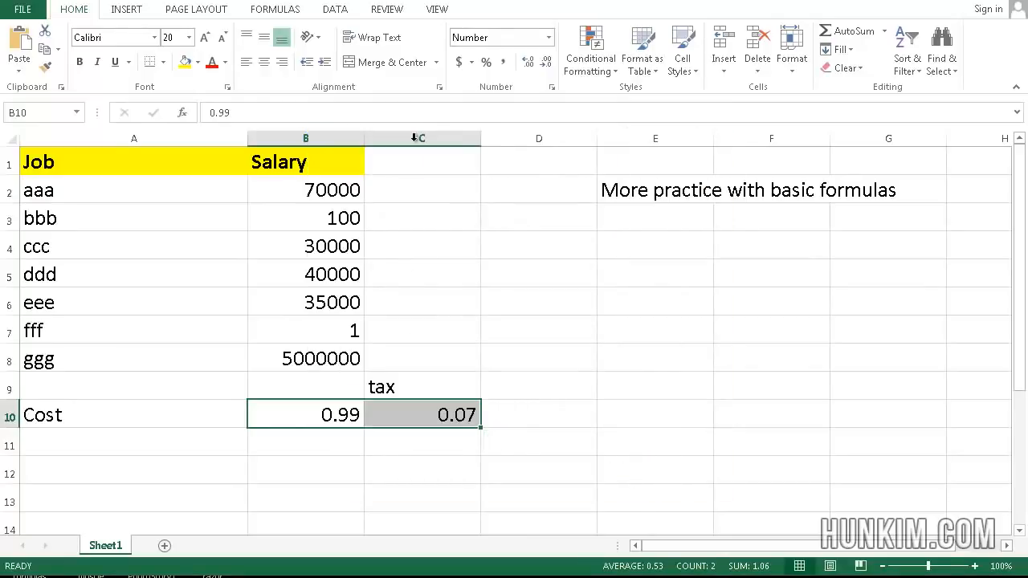
key("ctrl+z")
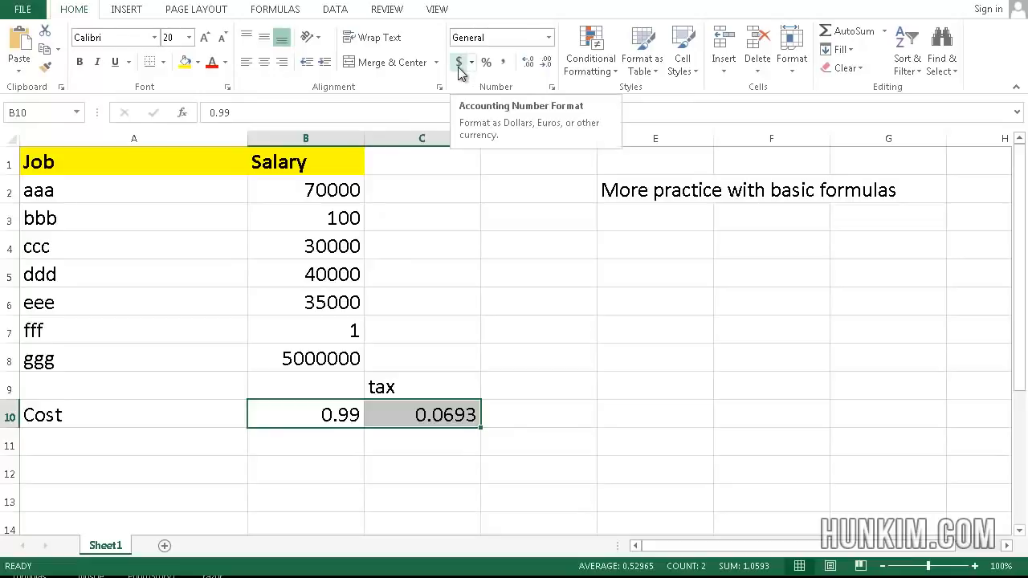
Step: Apply Accounting format to B10:C10, showing $ 0.99 and $ 0.07
left_click(459, 64)
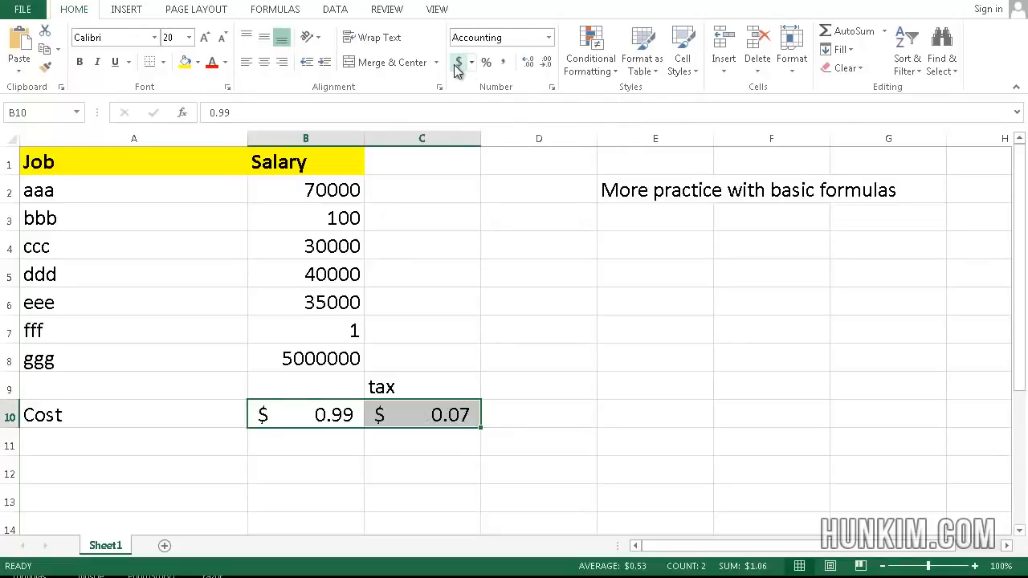
left_click(436, 390)
left_click(314, 415)
left_click(402, 415)
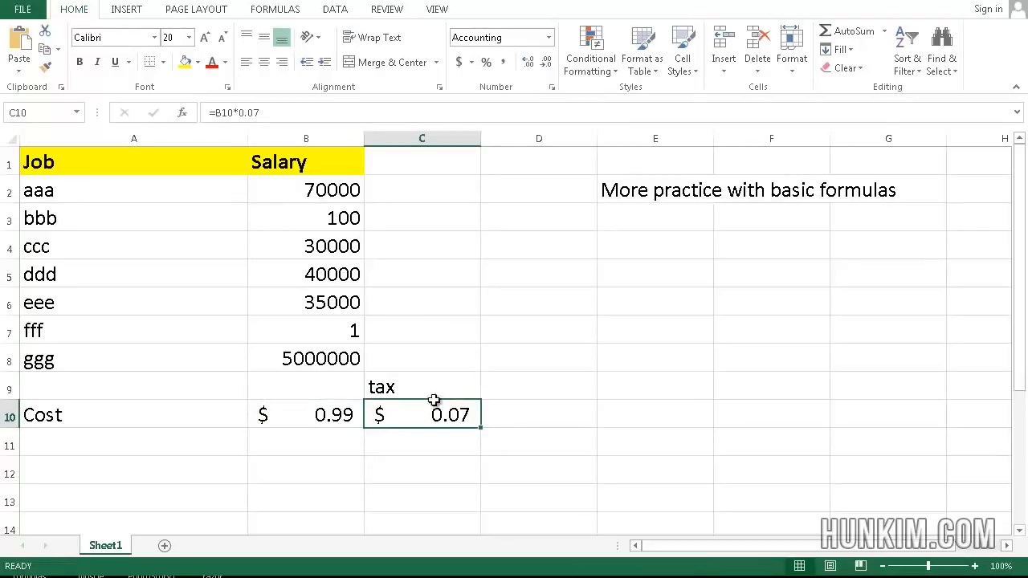
left_click(445, 391)
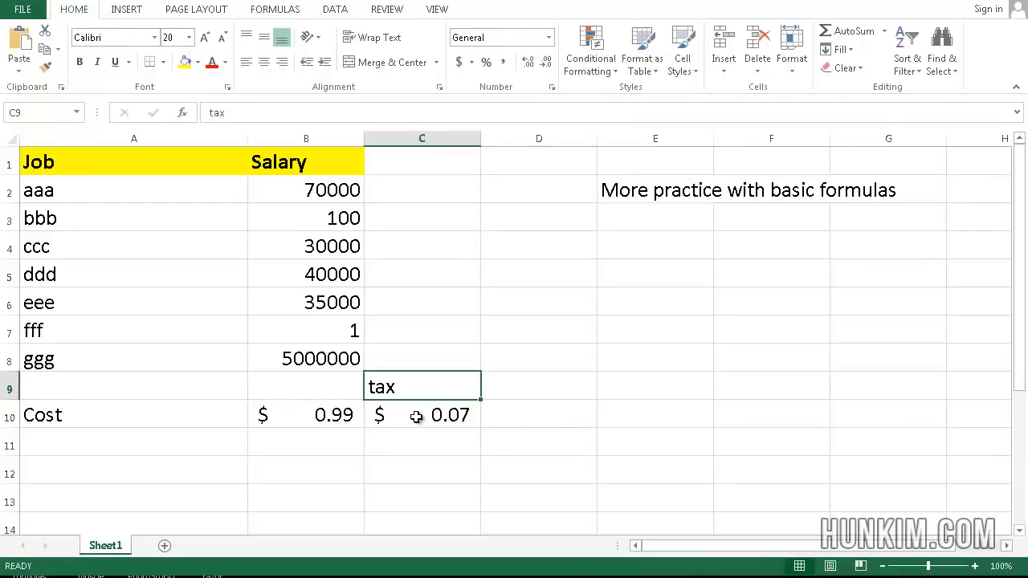
left_click(463, 412)
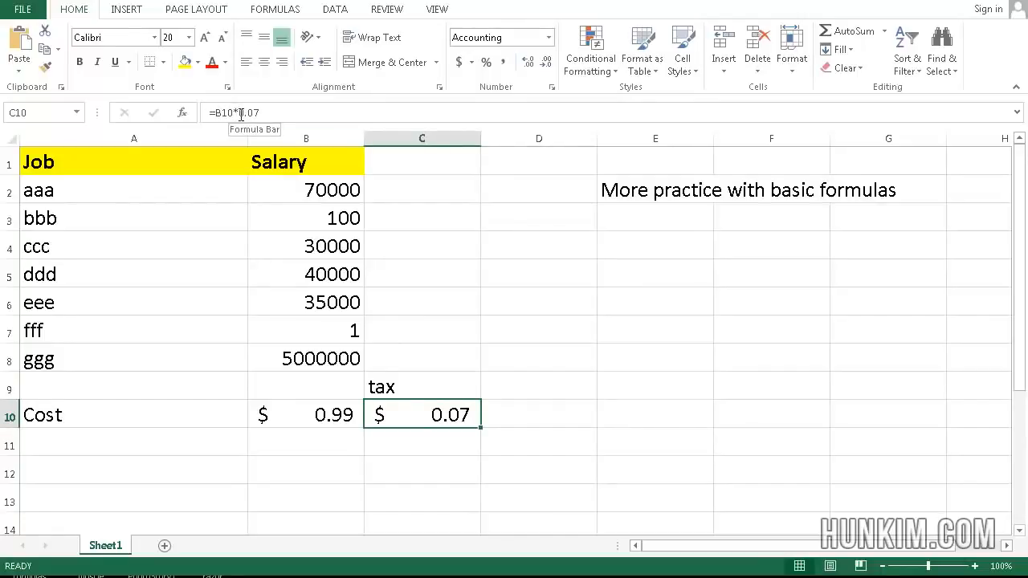
left_click(420, 327)
left_click(555, 317)
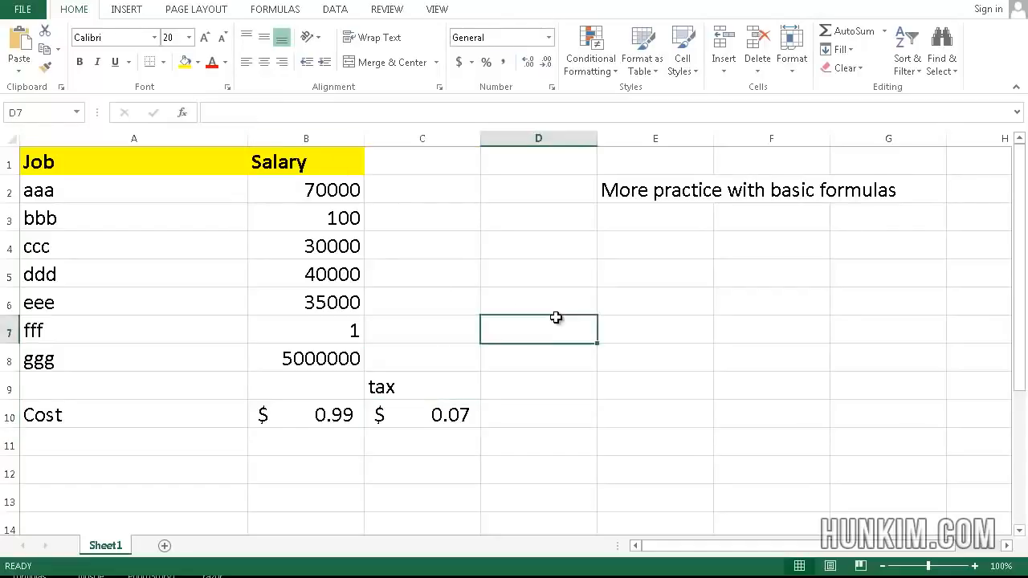
left_click(568, 307)
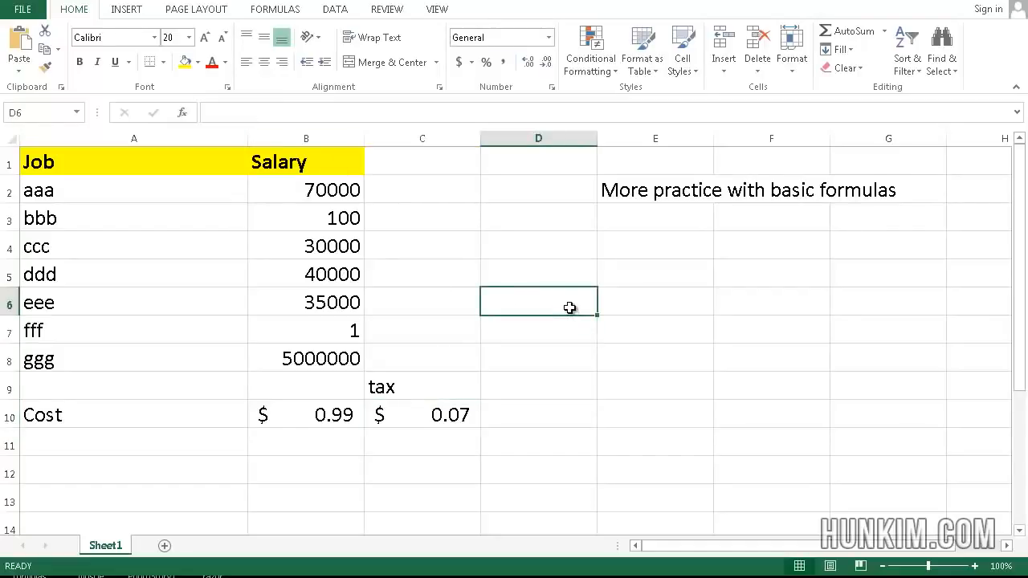
Step: Enter =B10-C10 in D6, which shows $ 0.92
type("=")
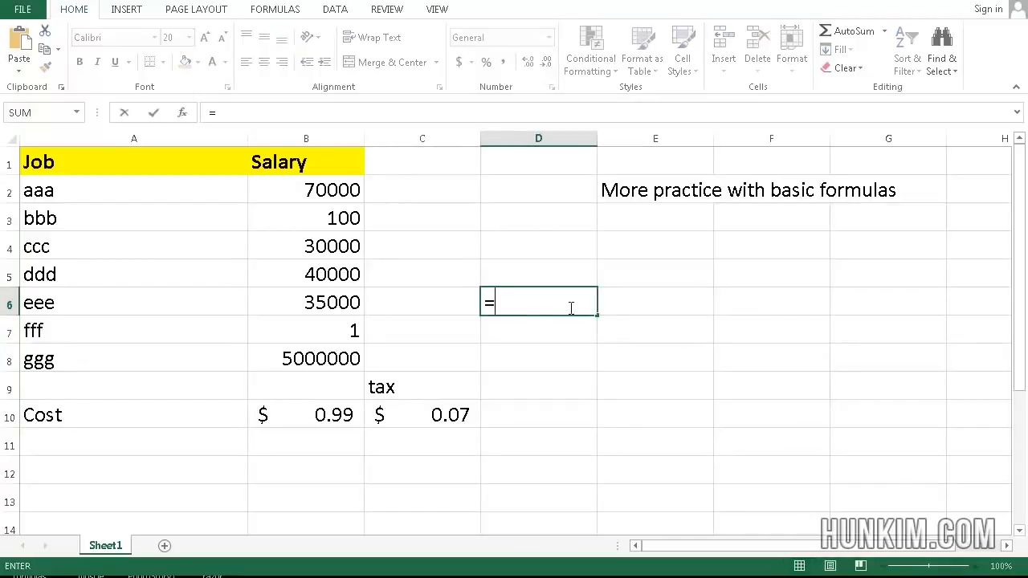
left_click(330, 416)
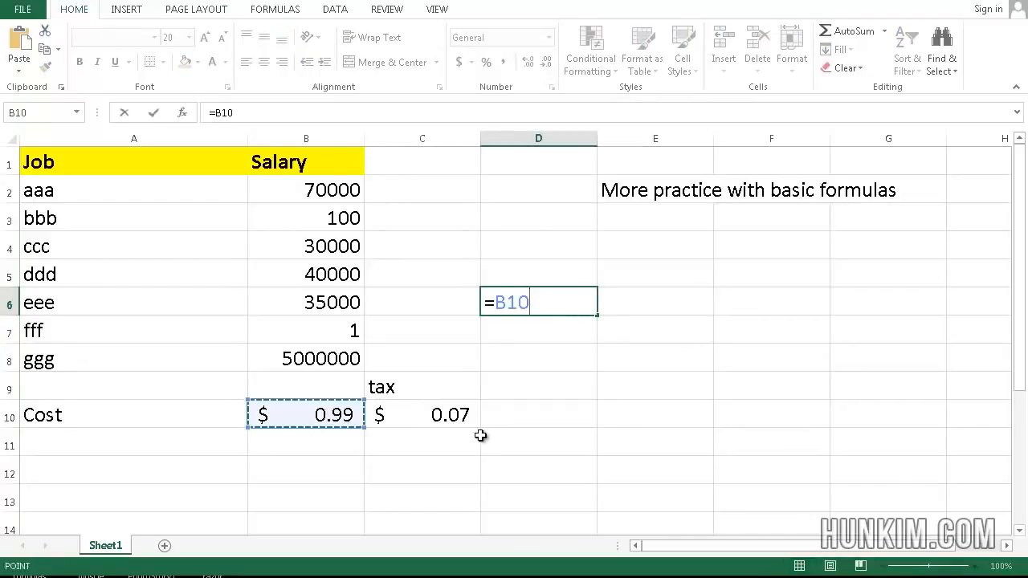
type("-")
left_click(458, 414)
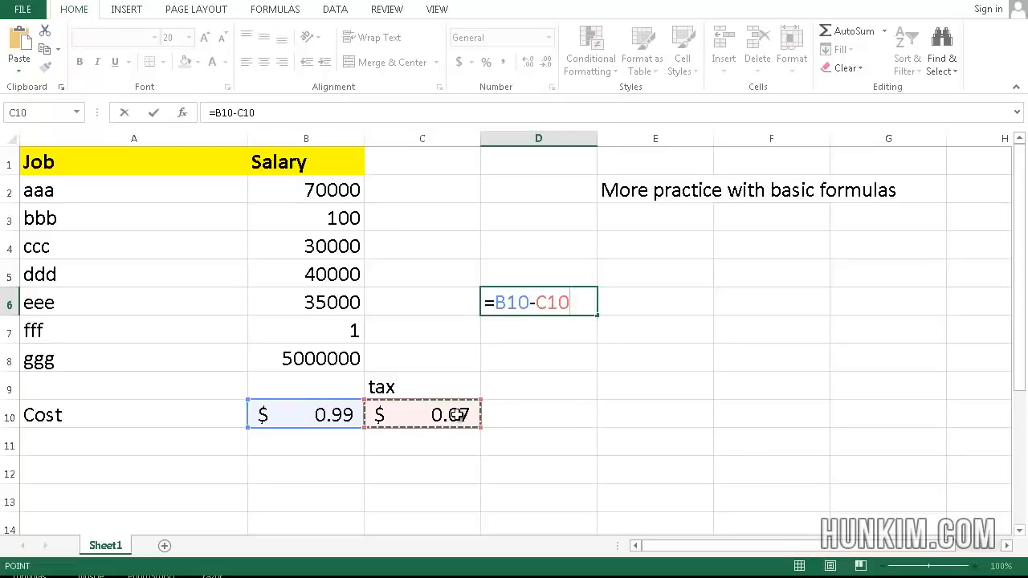
key("Return")
key("Up")
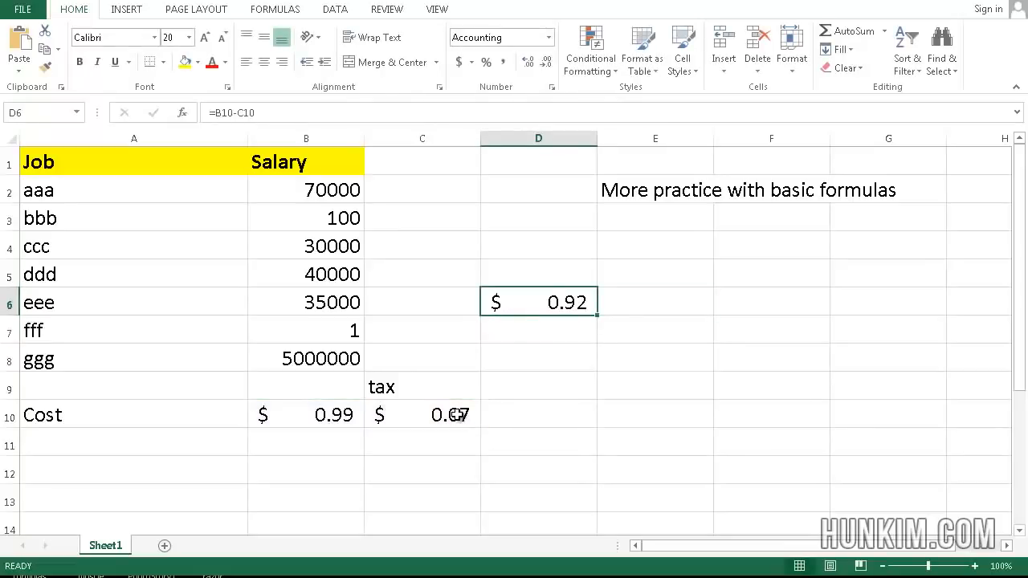
Step: Overwrite D6 with =B10/C10, giving $ 14.29
type("=")
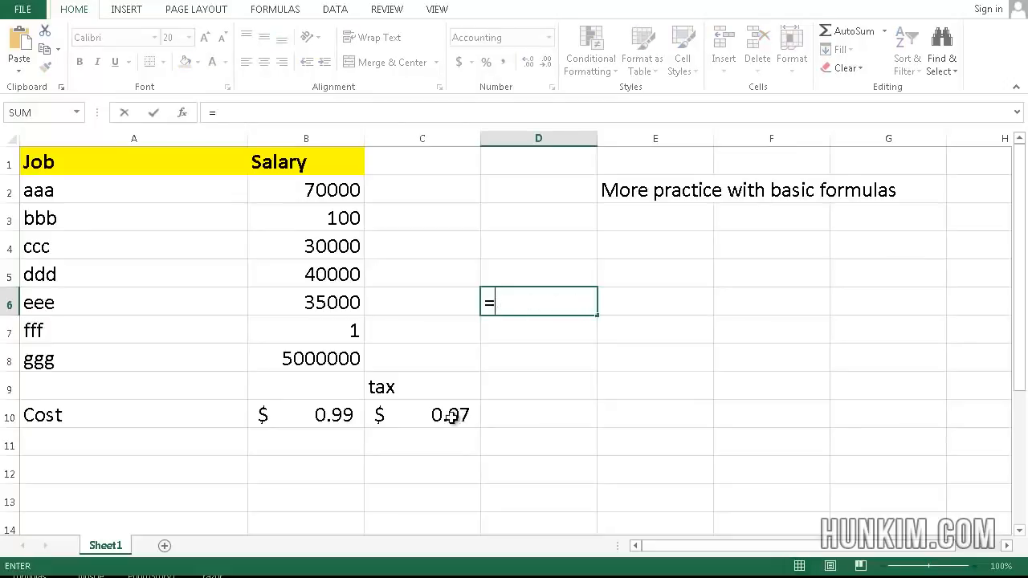
left_click(335, 416)
type("/")
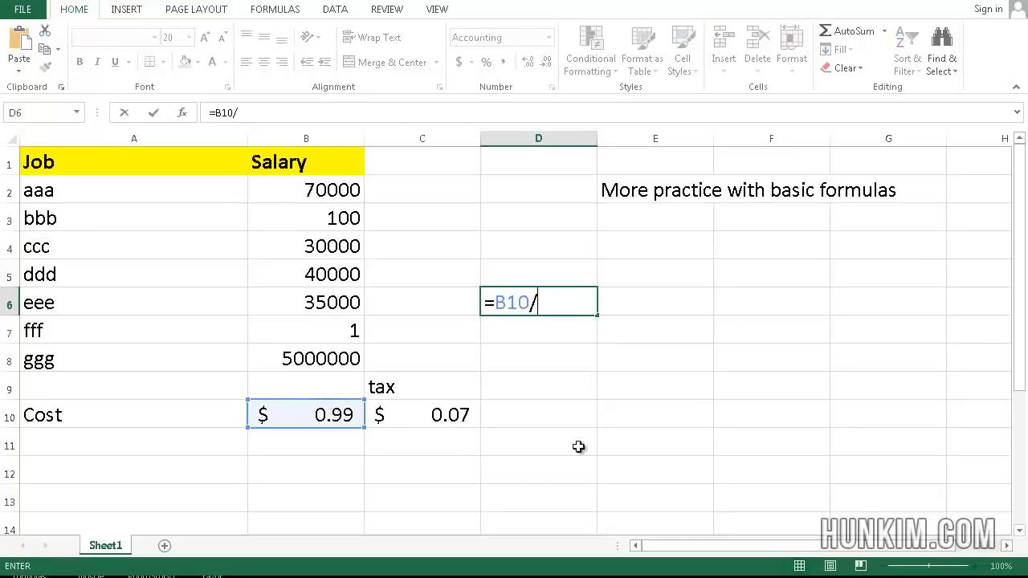
left_click(458, 415)
key("Return")
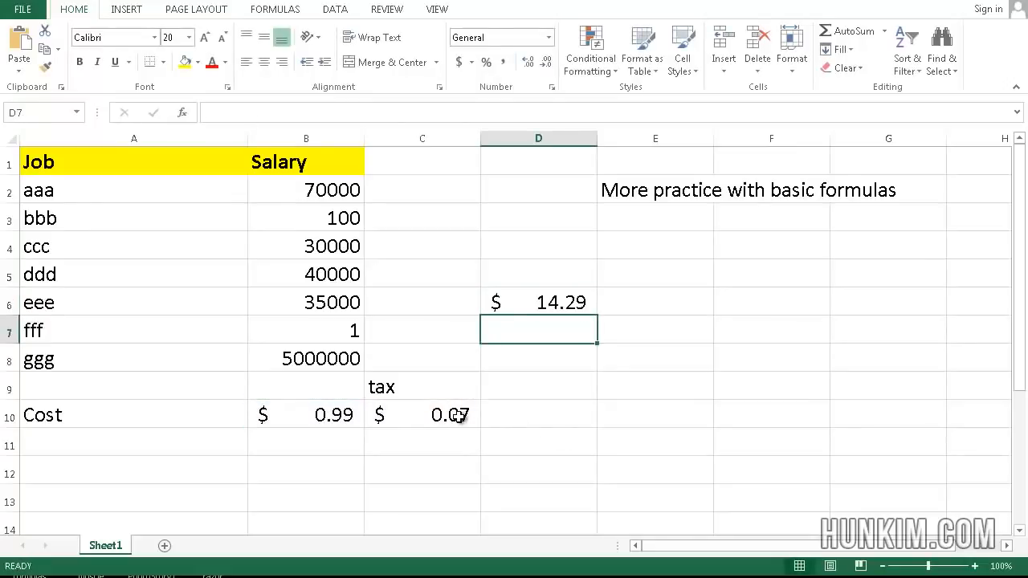
key("Up")
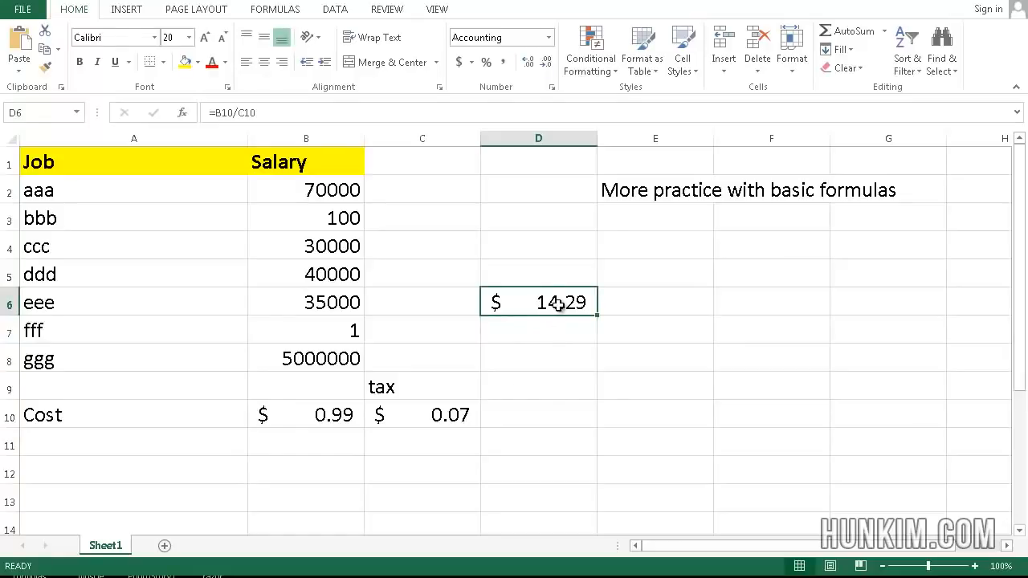
left_click(558, 275)
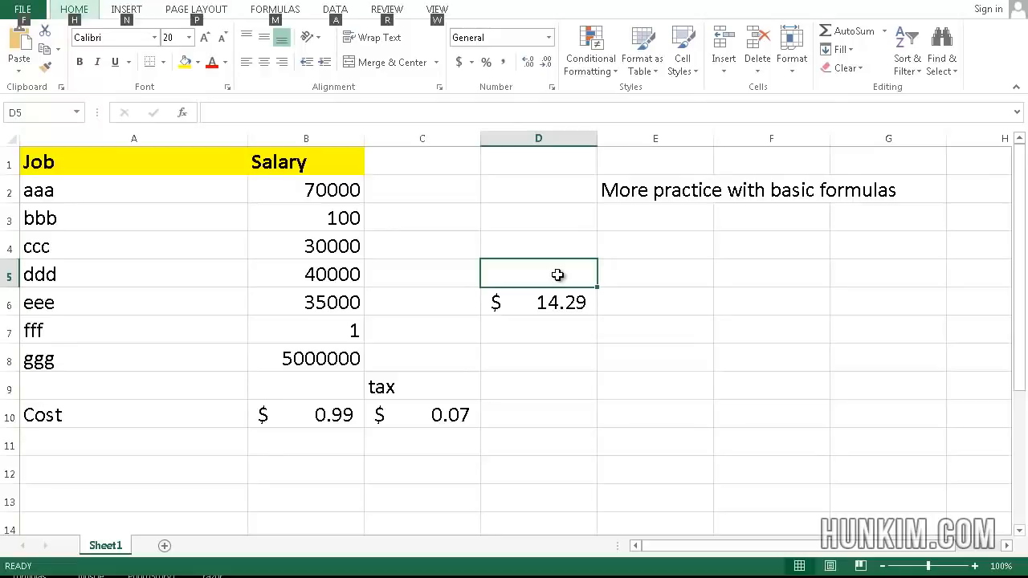
key("Escape")
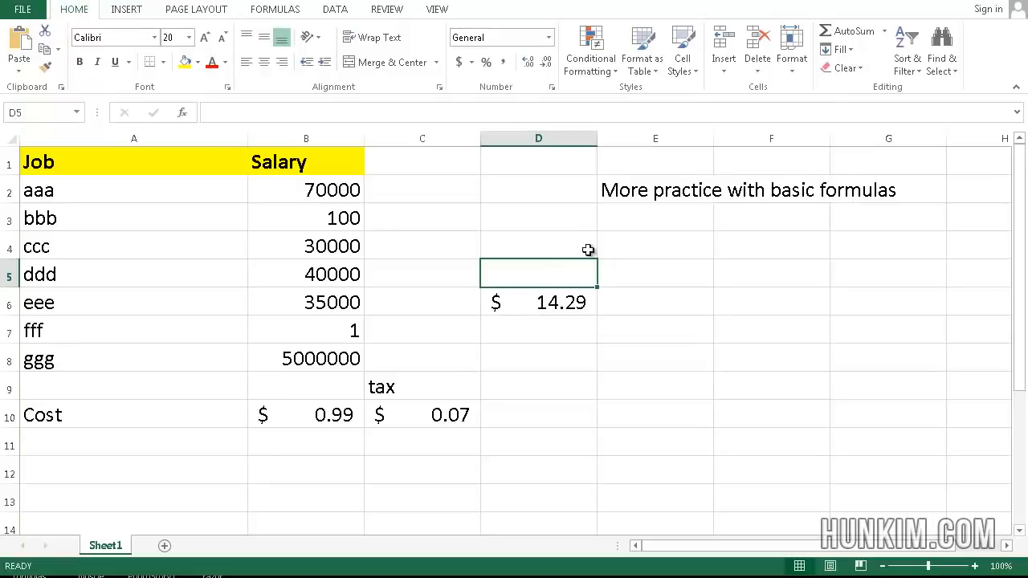
left_click(530, 311)
left_click(613, 293)
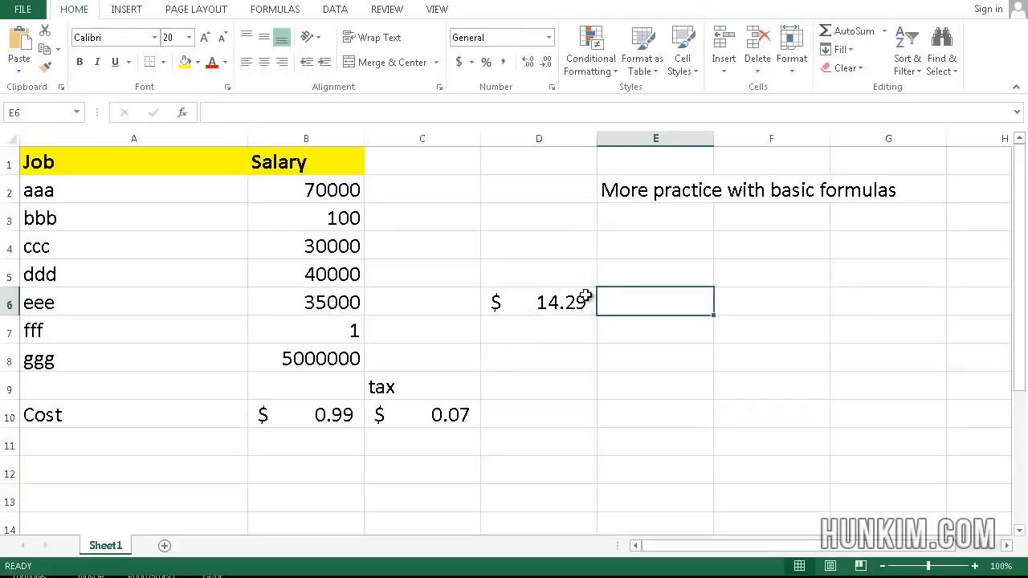
left_click_drag(587, 294, 170, 357)
left_click(237, 374)
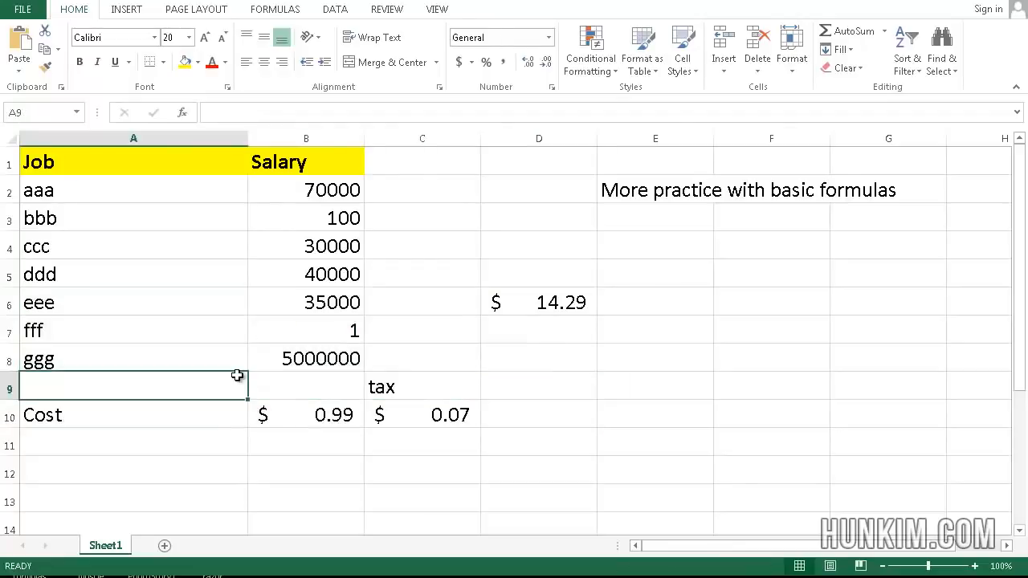
left_click(539, 426)
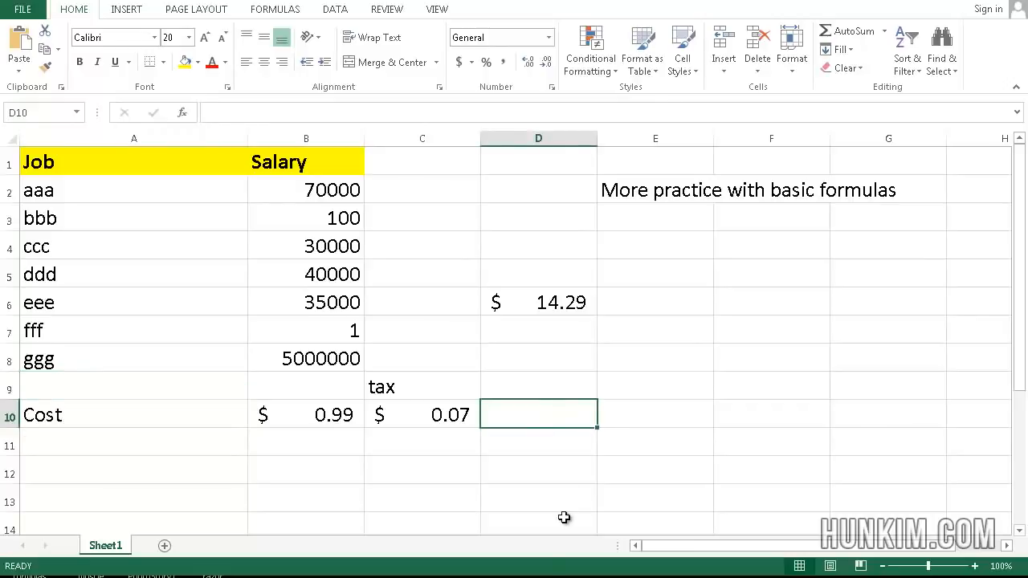